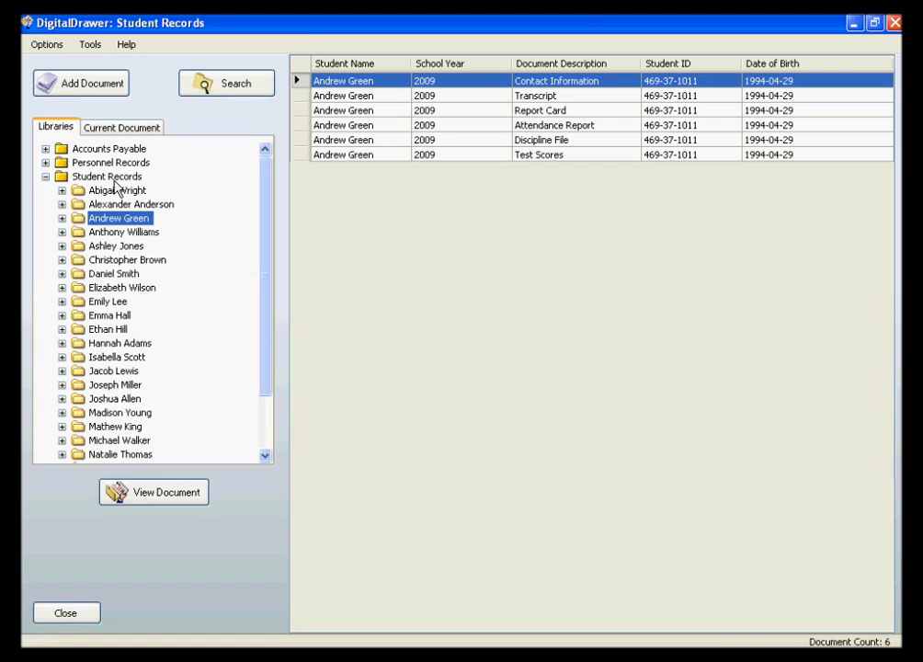
Collapse the Student Records library and view the document lists of Personnel Records, Accounts Payable and Student Records in turn
left_click(45, 177)
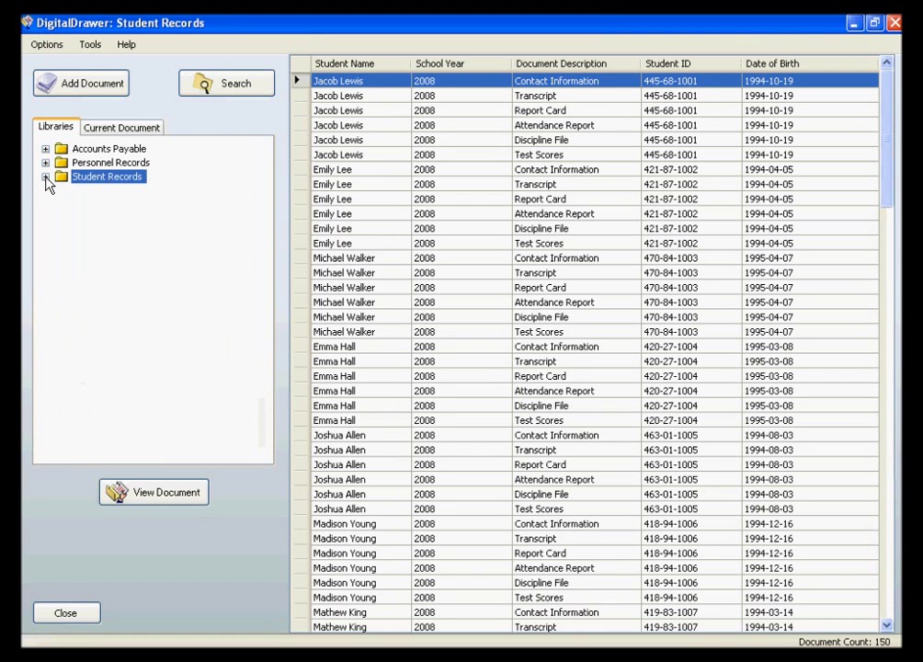
left_click(128, 166)
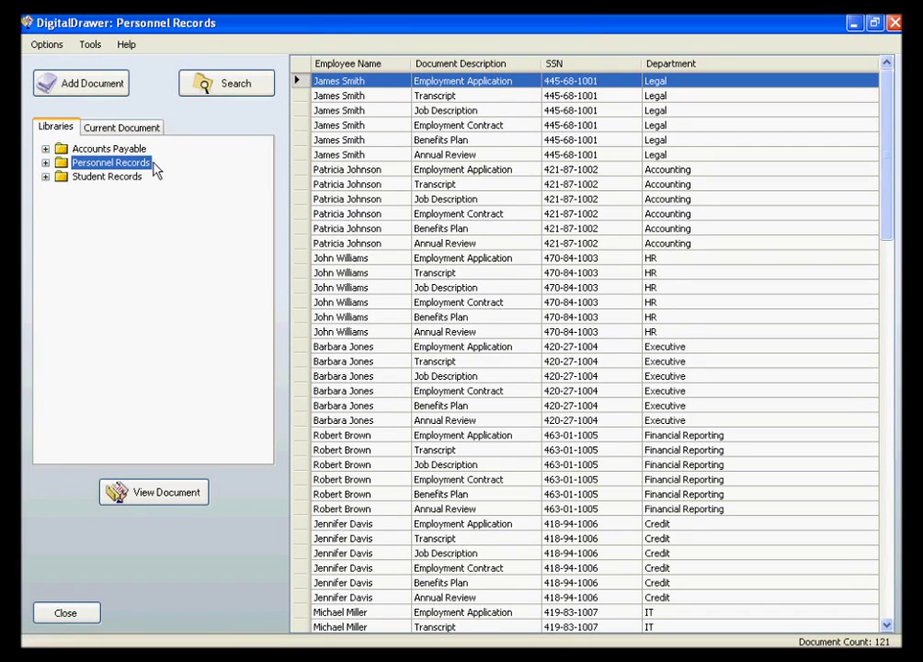
left_click(142, 149)
left_click(147, 165)
left_click(130, 178)
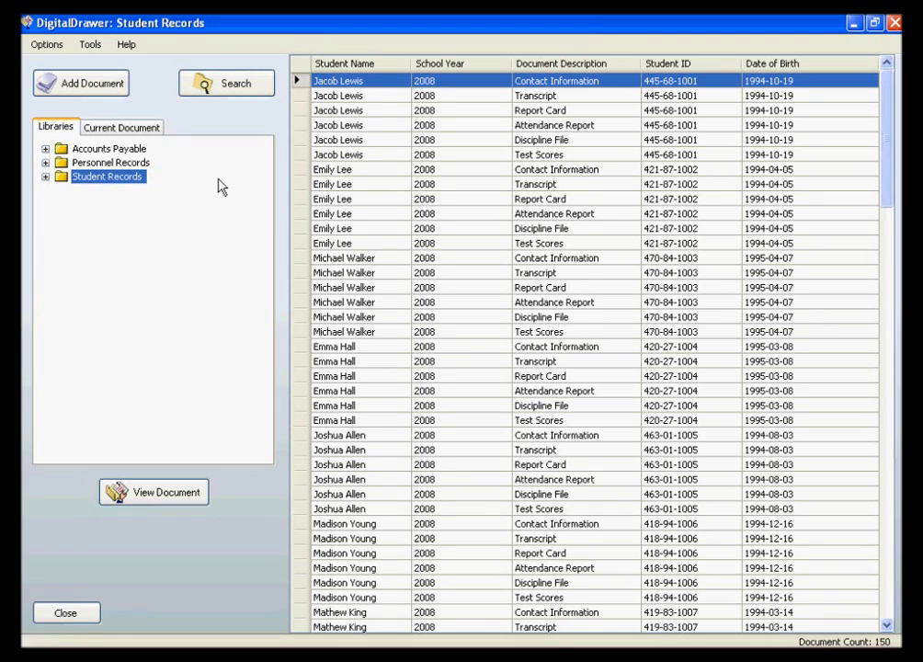
Open the second listed student's 2008 Contact Information document in the document viewer, look at it and close the viewer
left_click(379, 172)
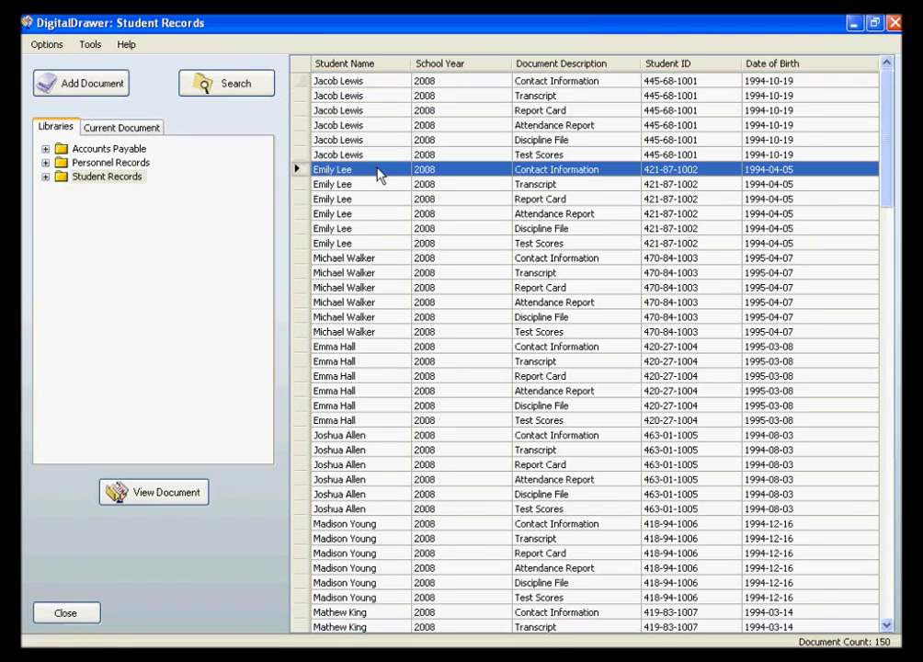
left_click(376, 185)
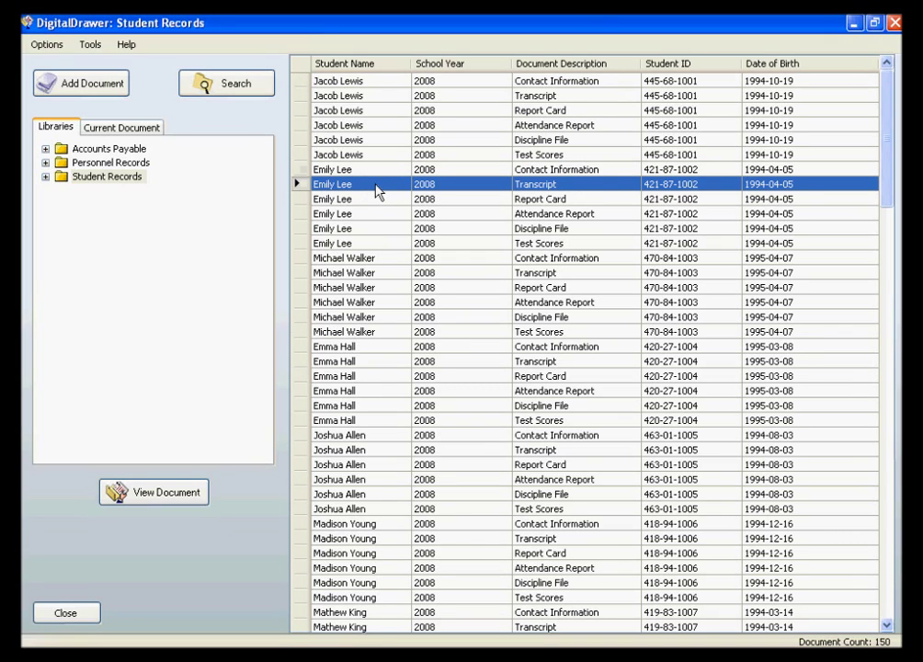
left_click(376, 200)
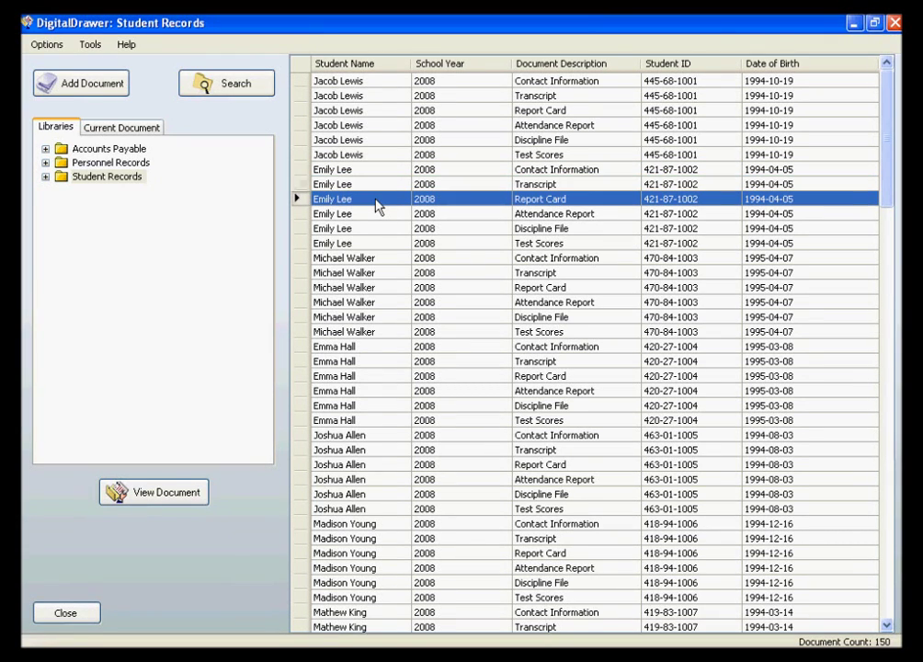
left_click(377, 171)
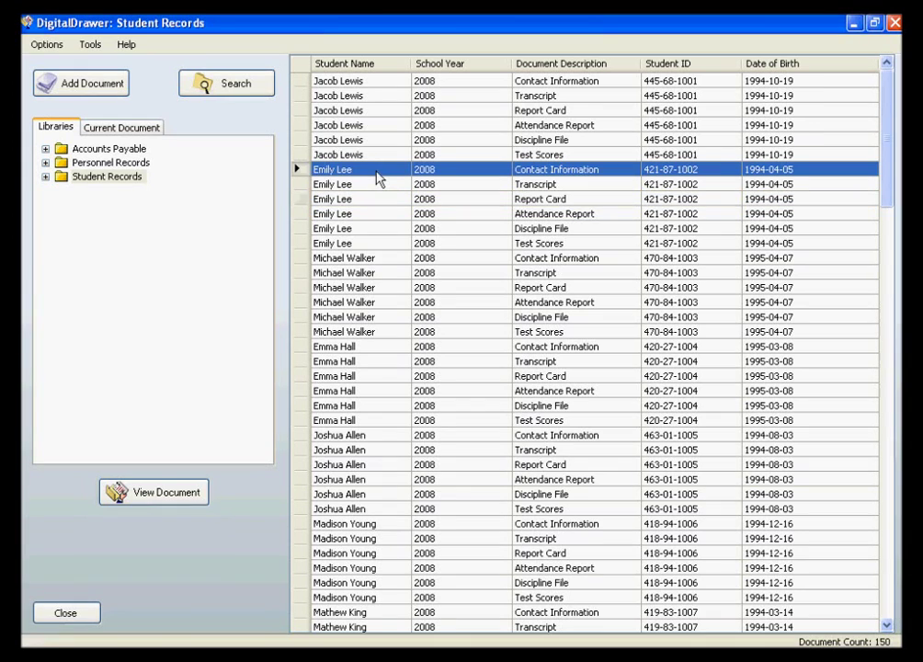
double_click(374, 171)
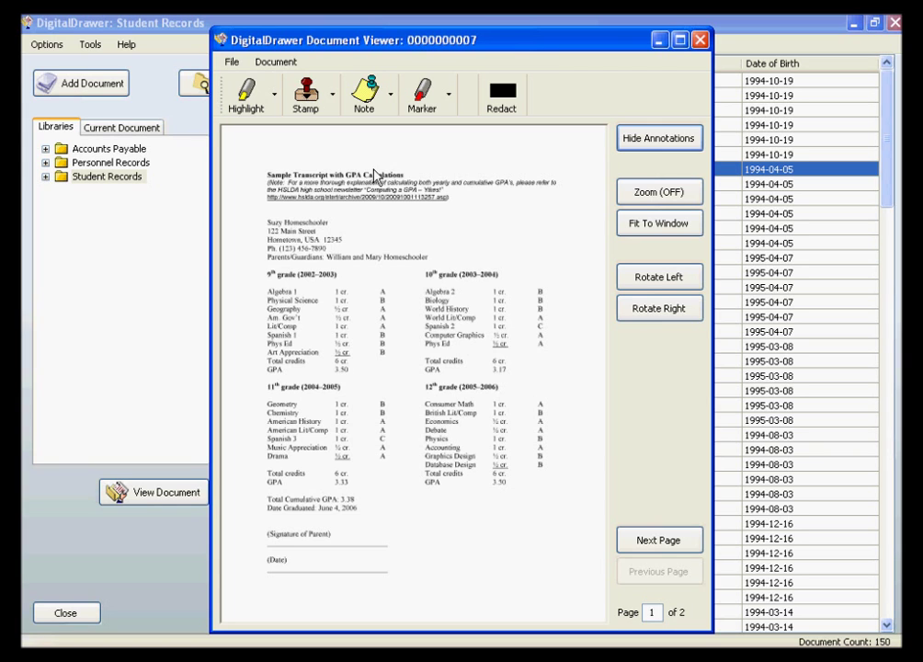
left_click(699, 39)
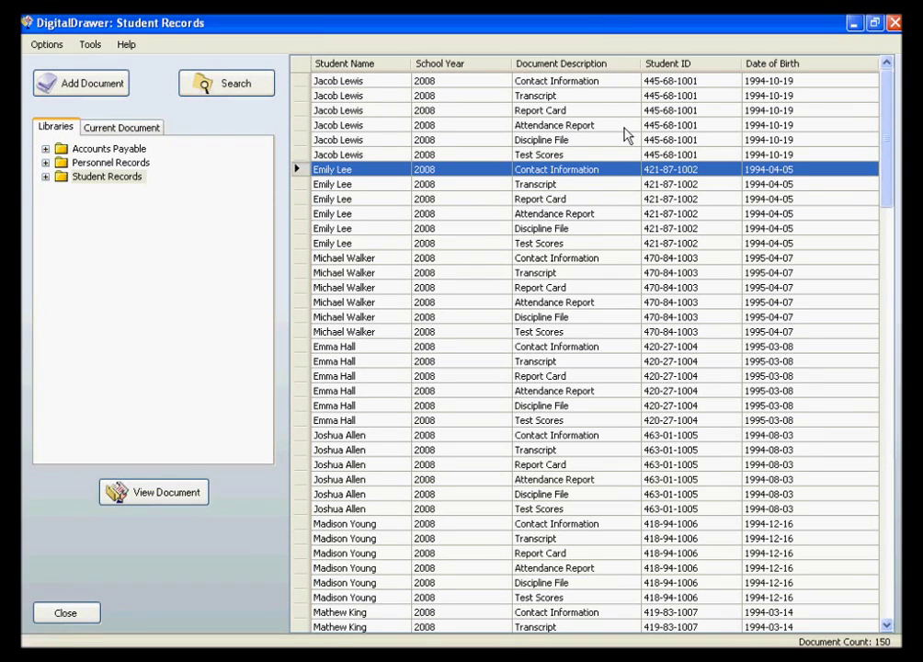
Sort the student records by Document Description in descending order and look through the sorted list
left_click(620, 66)
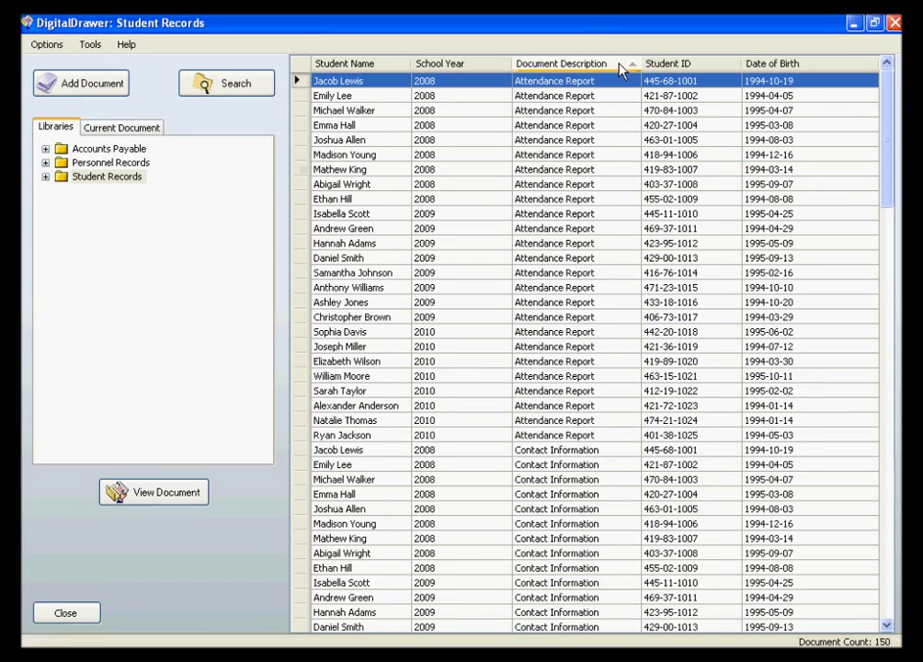
left_click(619, 64)
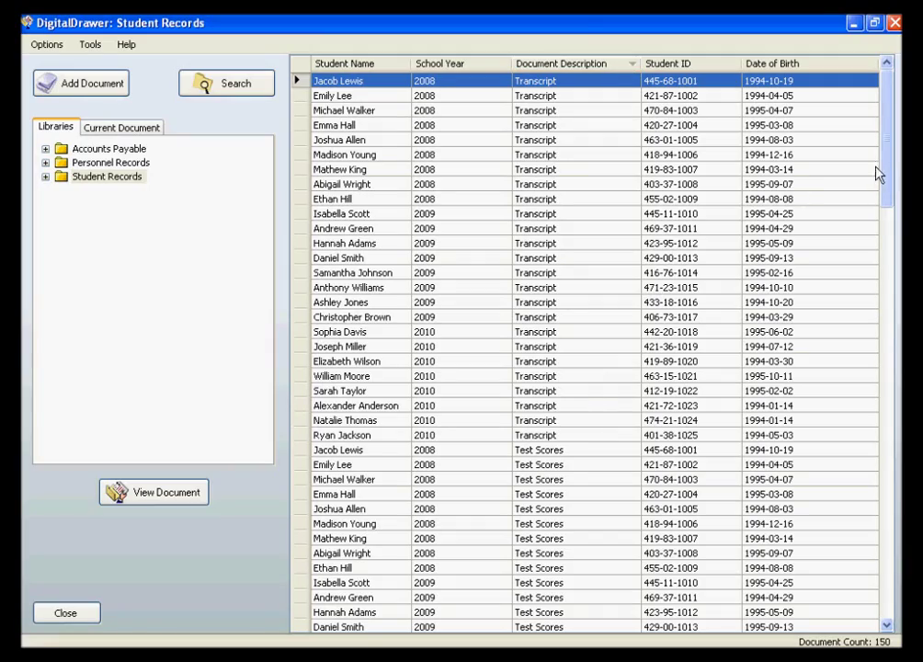
left_click_drag(886, 148, 887, 361)
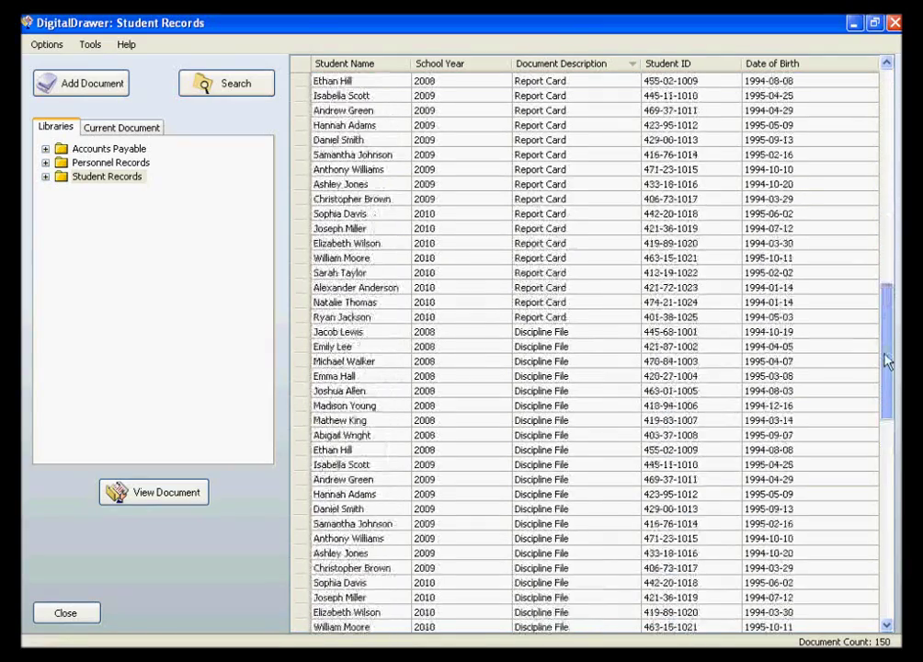
Browse the Student Records library down to the third listed student's 2009 Transcript folder
left_click(44, 178)
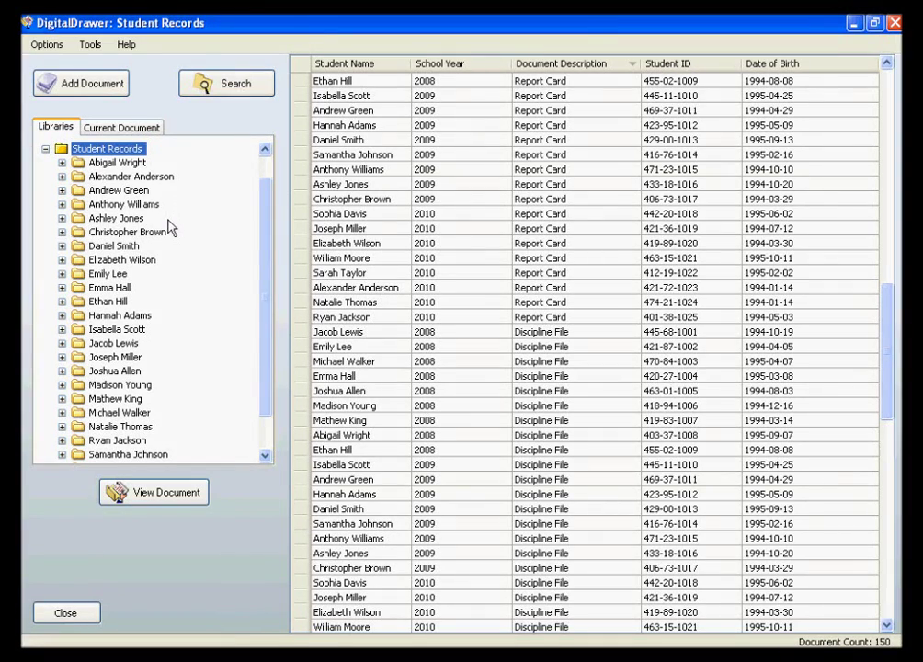
left_click(126, 195)
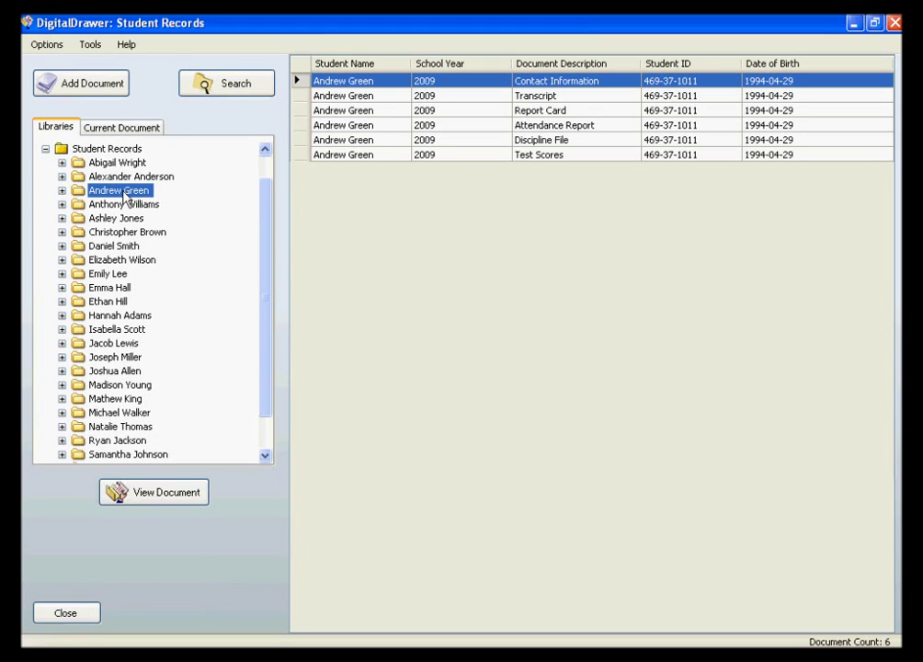
left_click(62, 190)
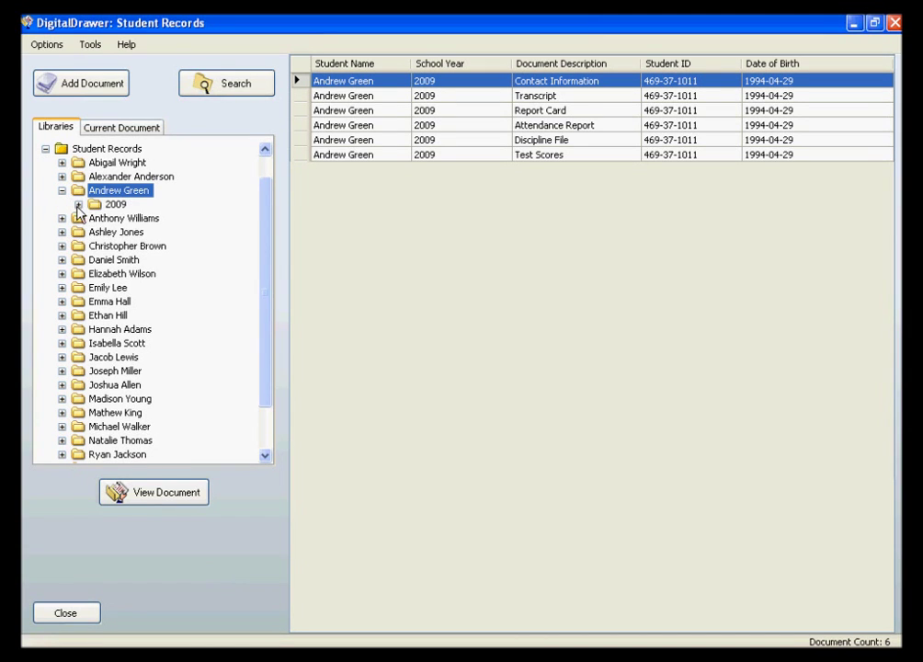
left_click(79, 204)
left_click(143, 288)
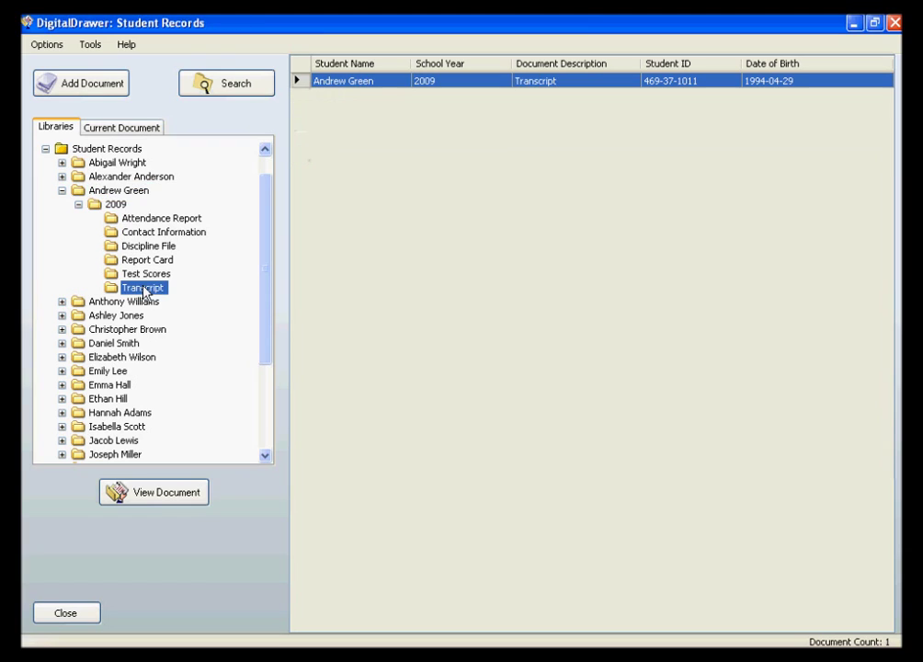
left_click(337, 126)
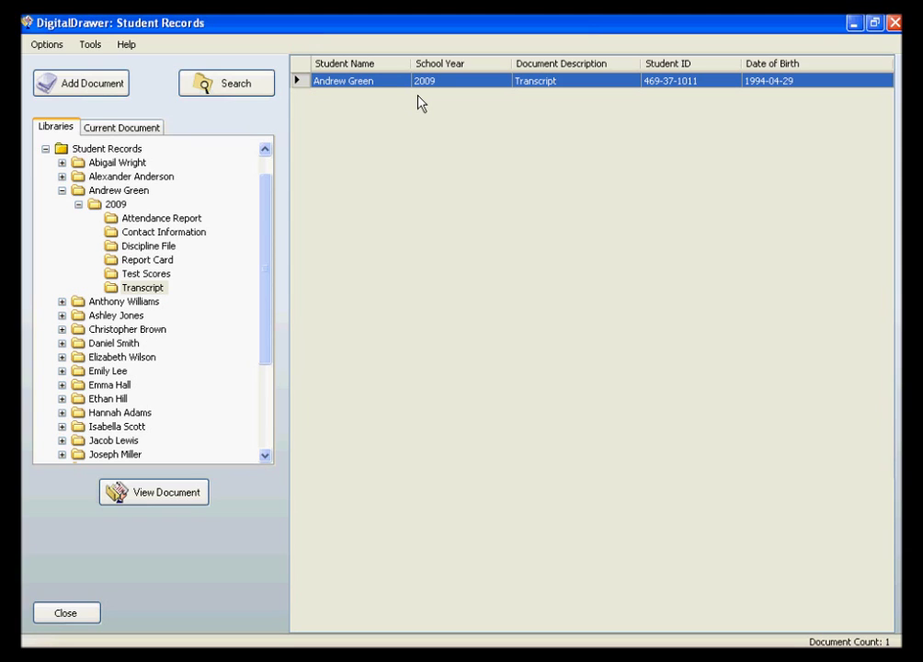
Open the Student Records document search, try out the student name's autocomplete, and reset the name to blank
left_click(264, 87)
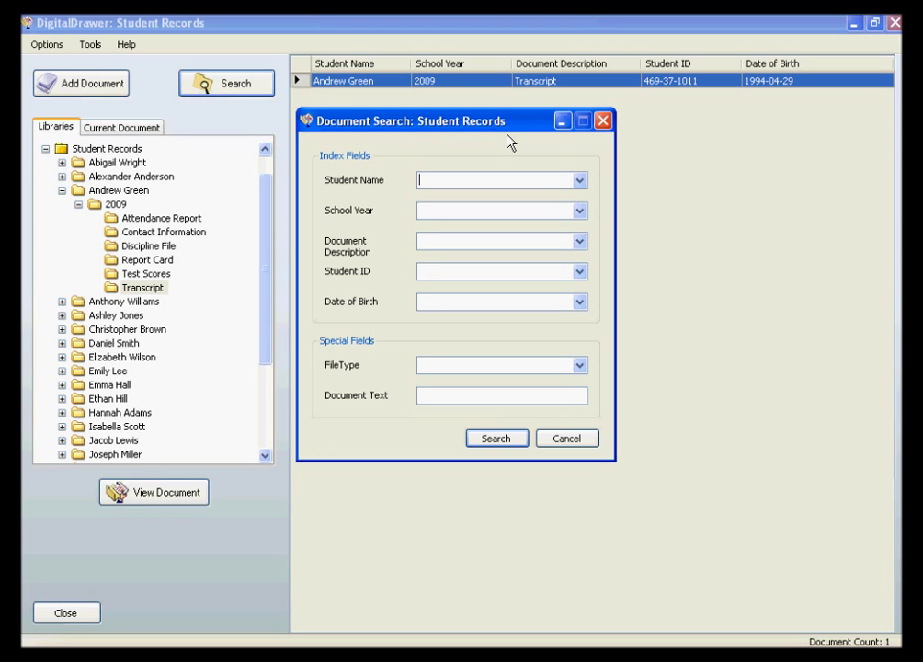
type("An")
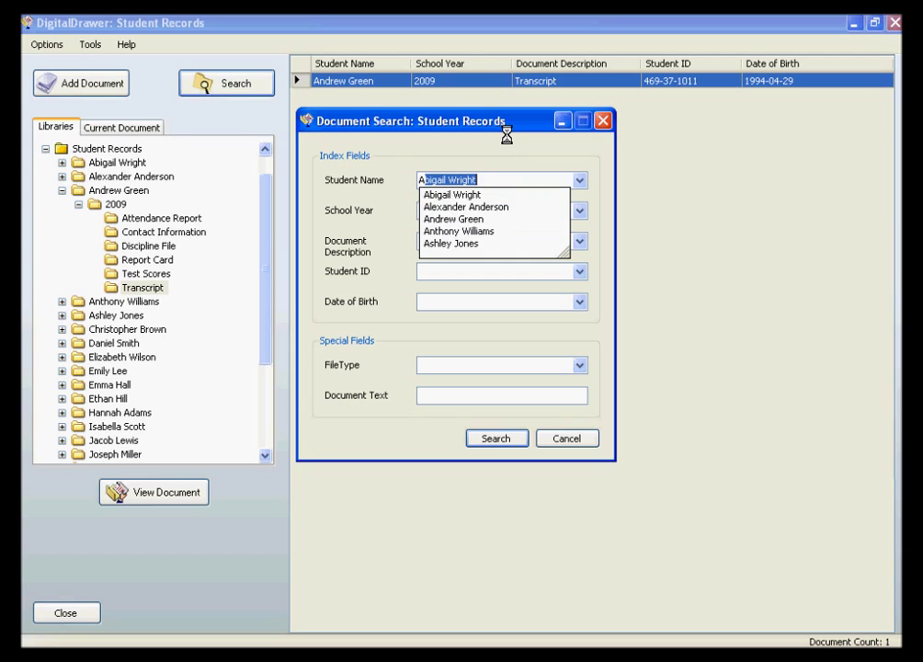
type("d")
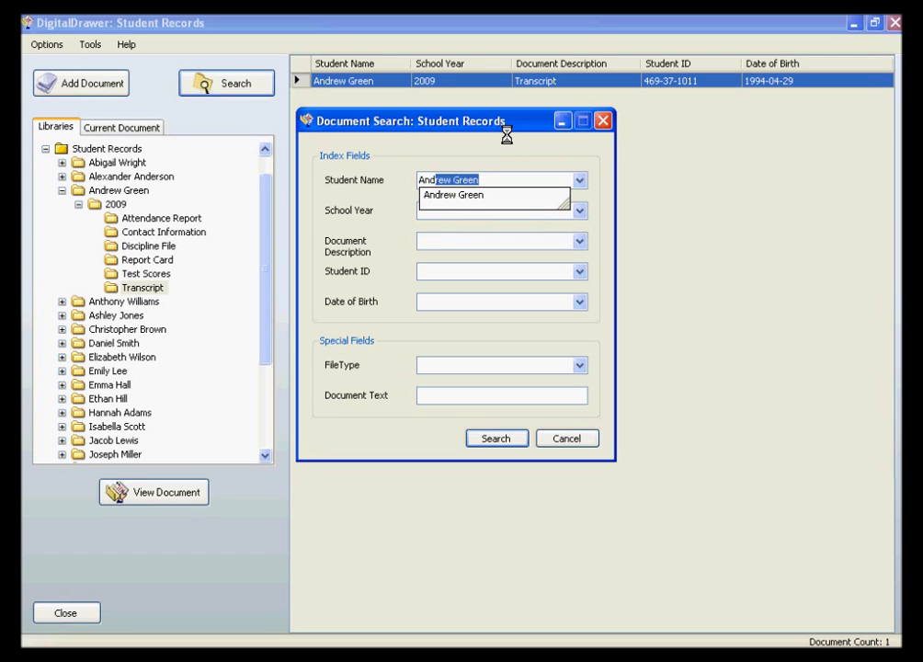
key("BackSpace")
key("BackSpace")
key("BackSpace")
key("BackSpace")
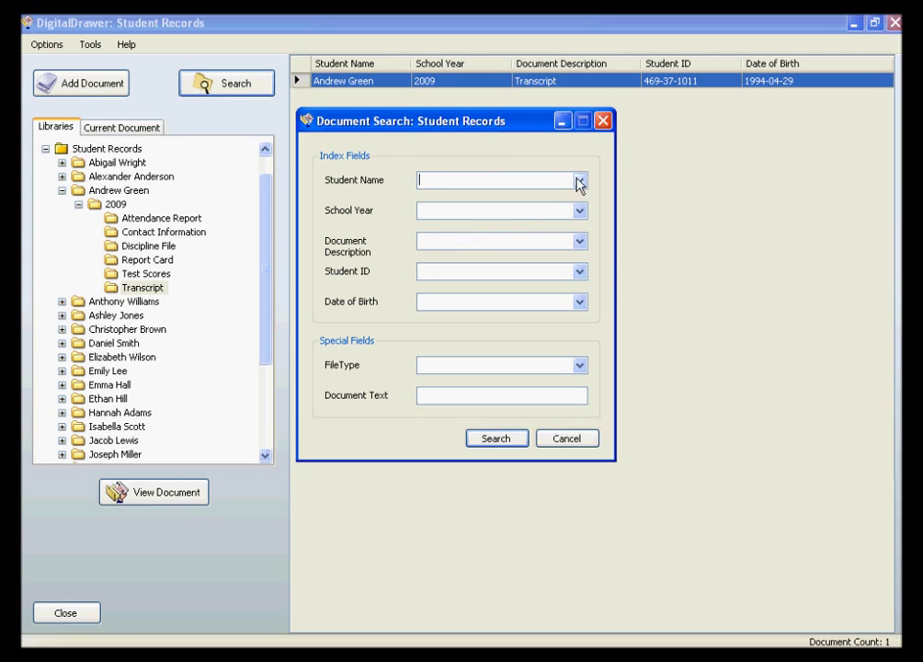
left_click(579, 181)
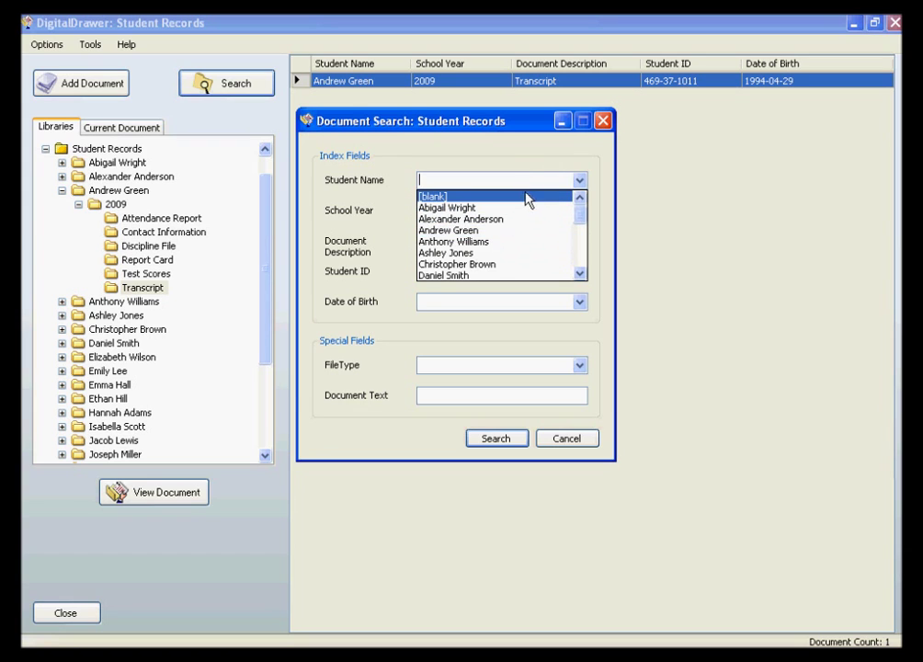
left_click(520, 197)
Search for documents with School Year 2009 and Document Description Discipline File, and briefly reopen the search form to view its special fields
left_click(579, 213)
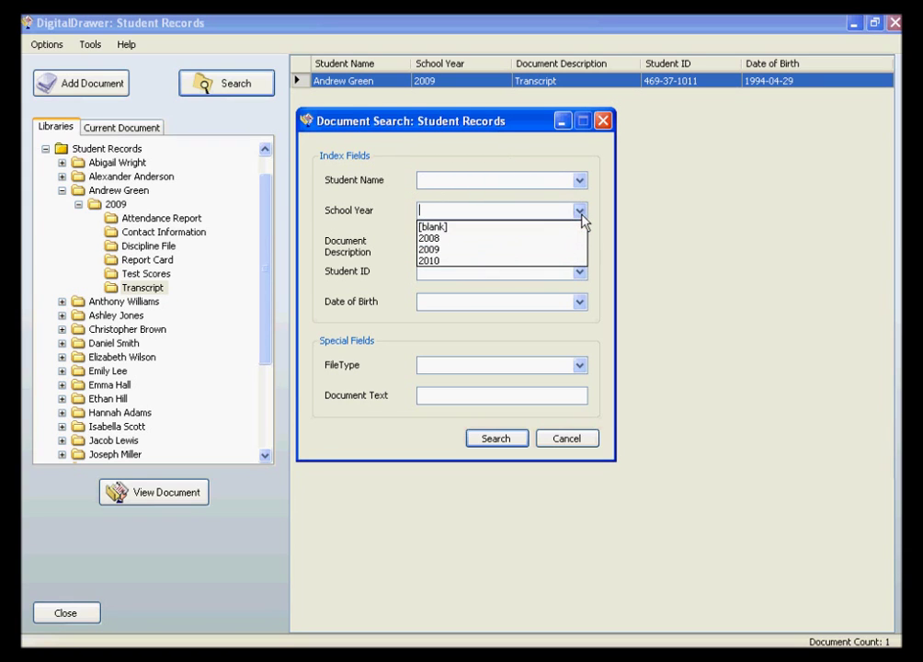
left_click(542, 250)
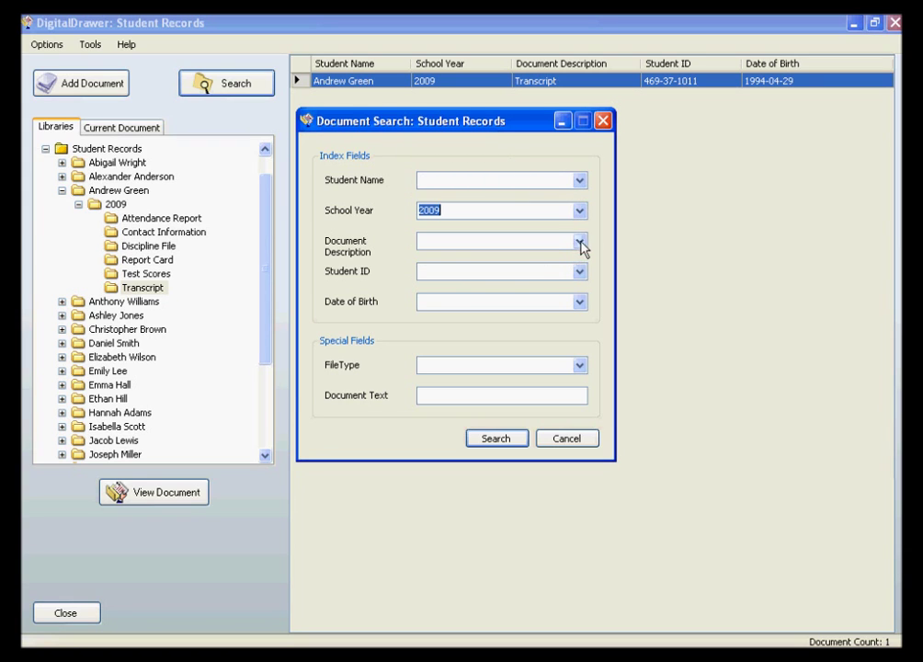
left_click(579, 241)
left_click(526, 291)
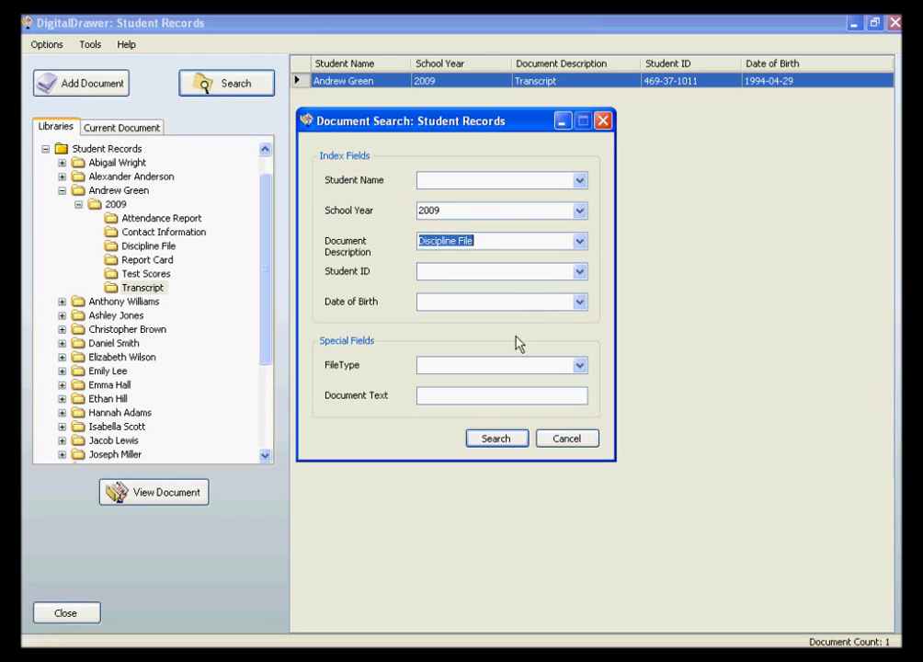
left_click(502, 439)
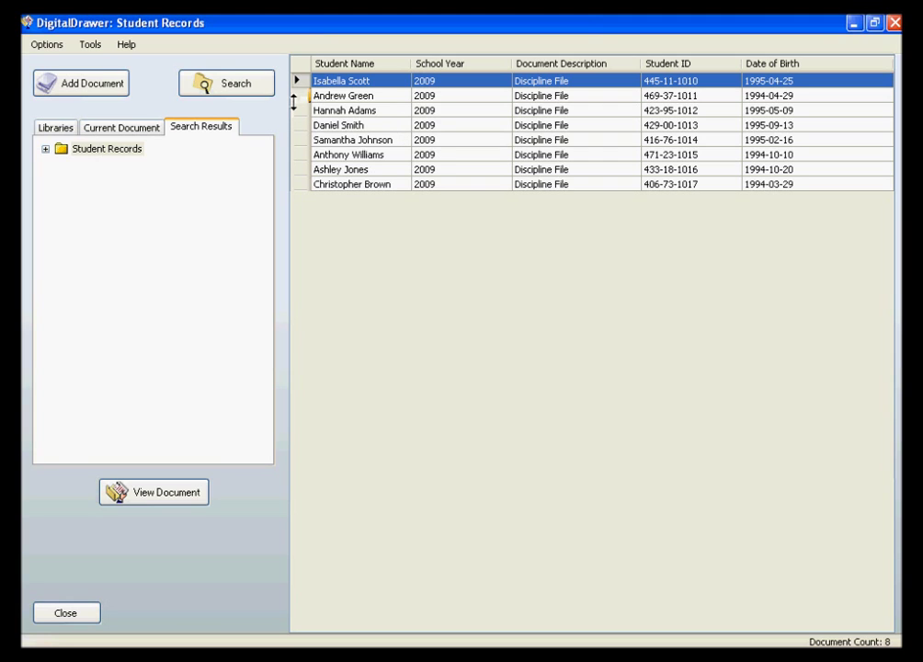
left_click(265, 97)
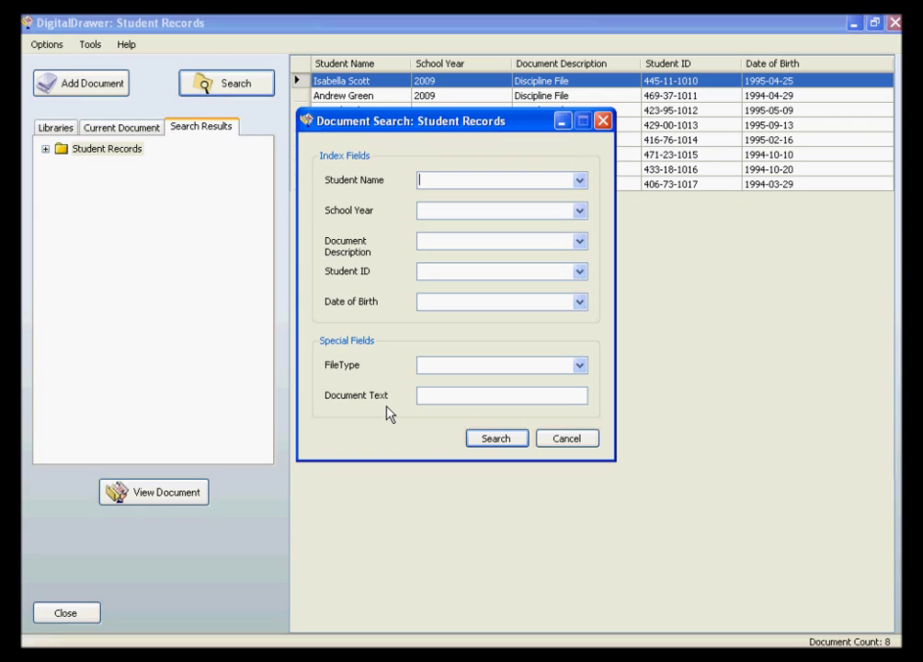
left_click(584, 439)
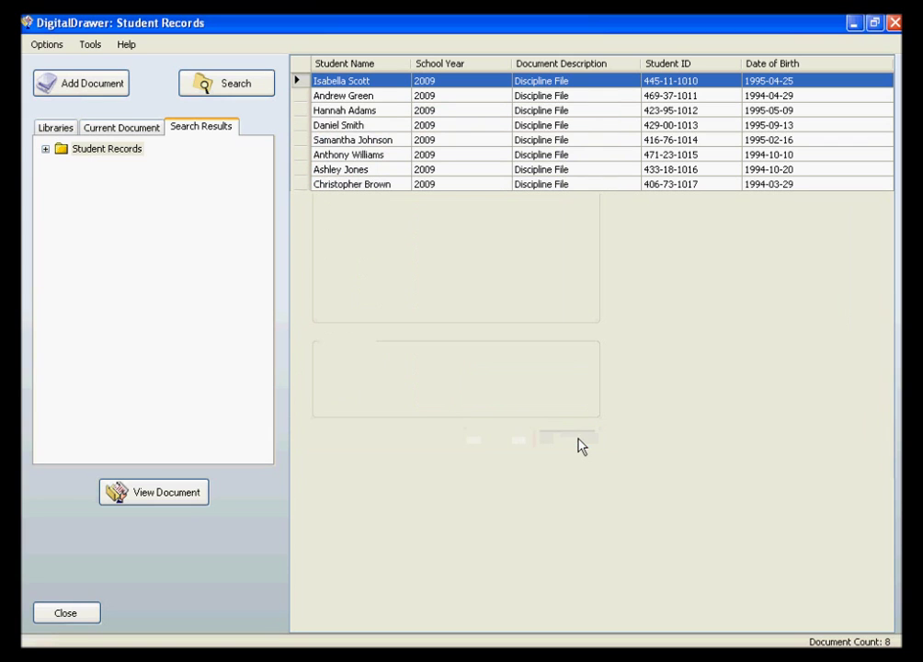
Open the fourth search result's Discipline File document and maximize the document viewer
left_click(381, 126)
double_click(381, 128)
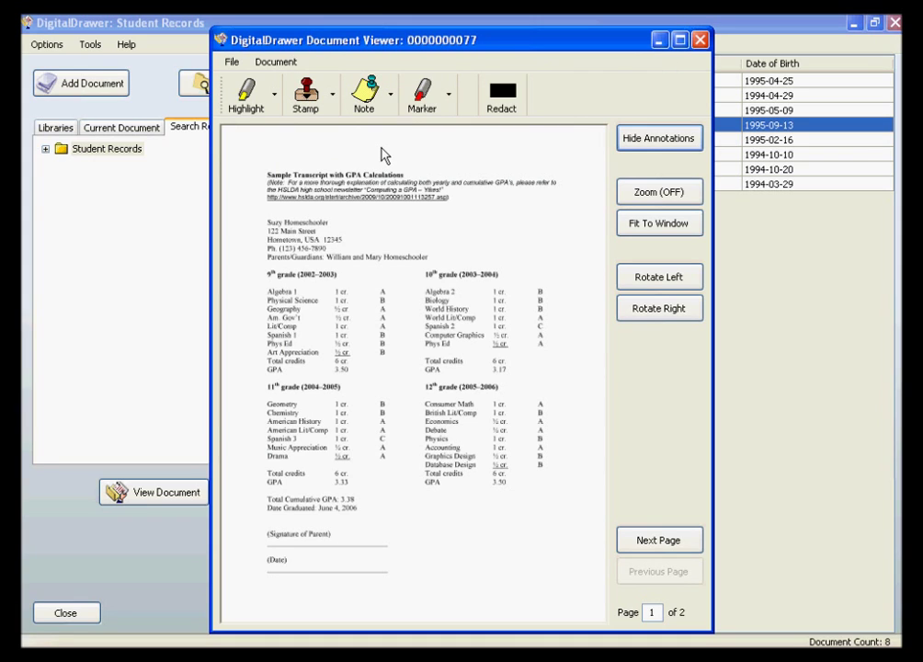
left_click(679, 40)
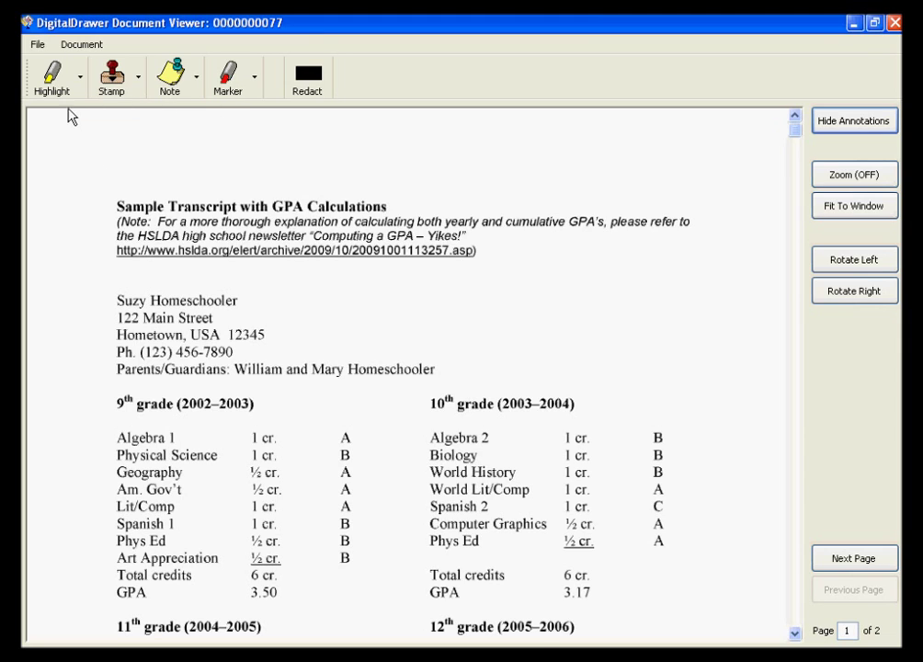
Highlight the student's name above the address on the sample transcript in yellow
left_click(51, 83)
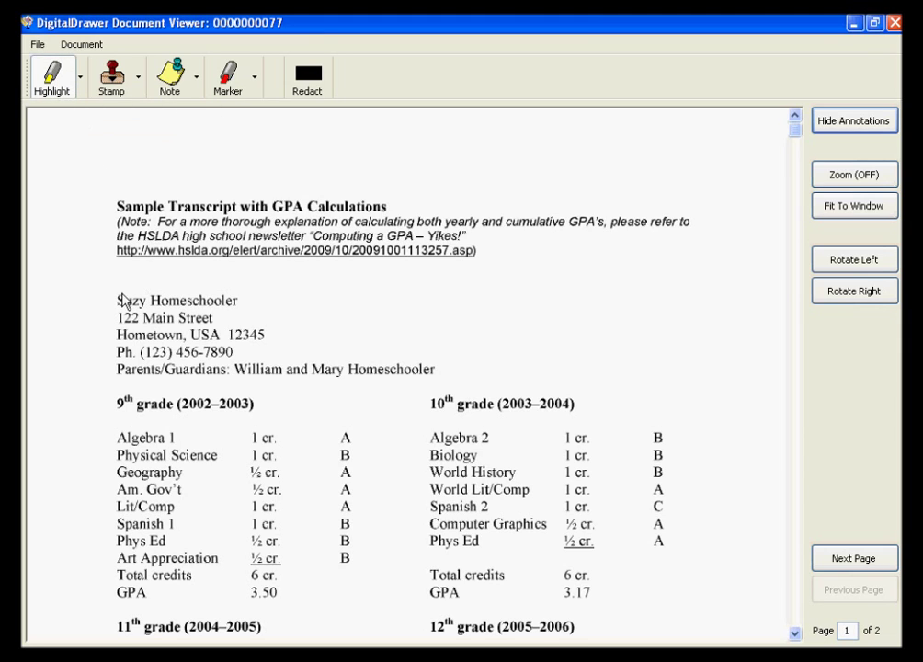
left_click_drag(111, 294, 246, 308)
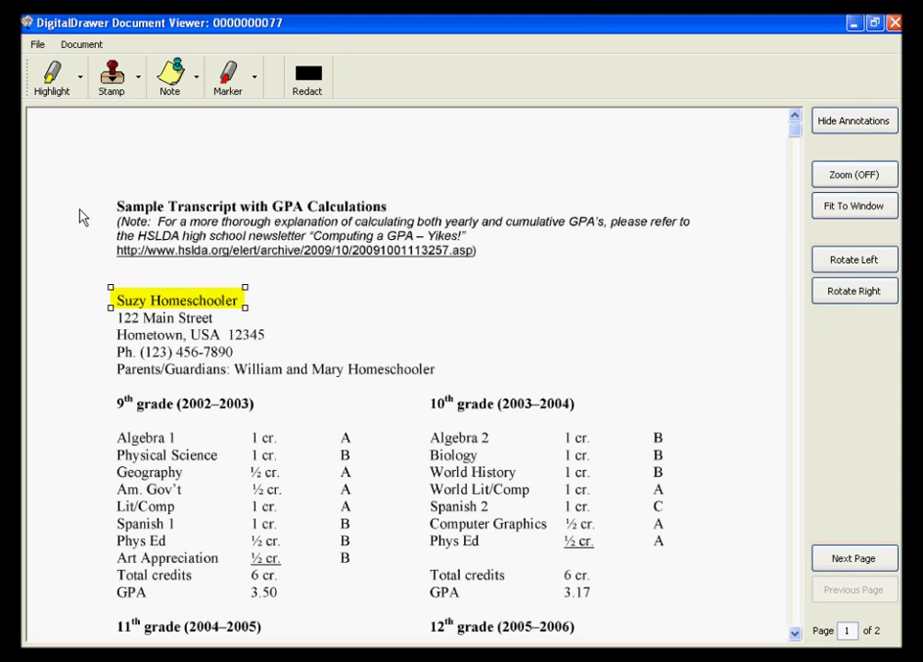
left_click(113, 158)
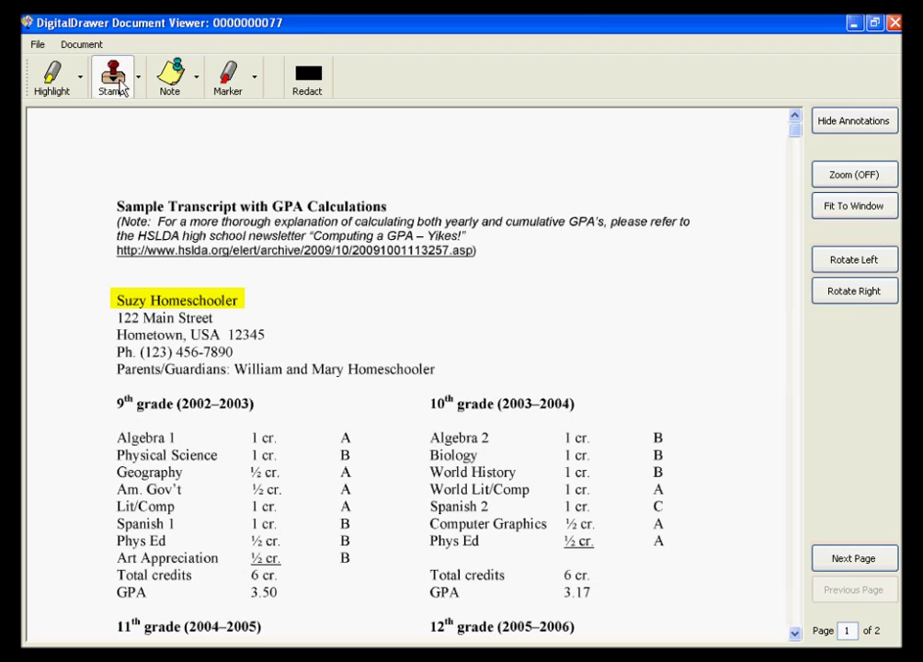
Place a Confidential stamp at the top left of the transcript page, above the Sample Transcript title
left_click(112, 78)
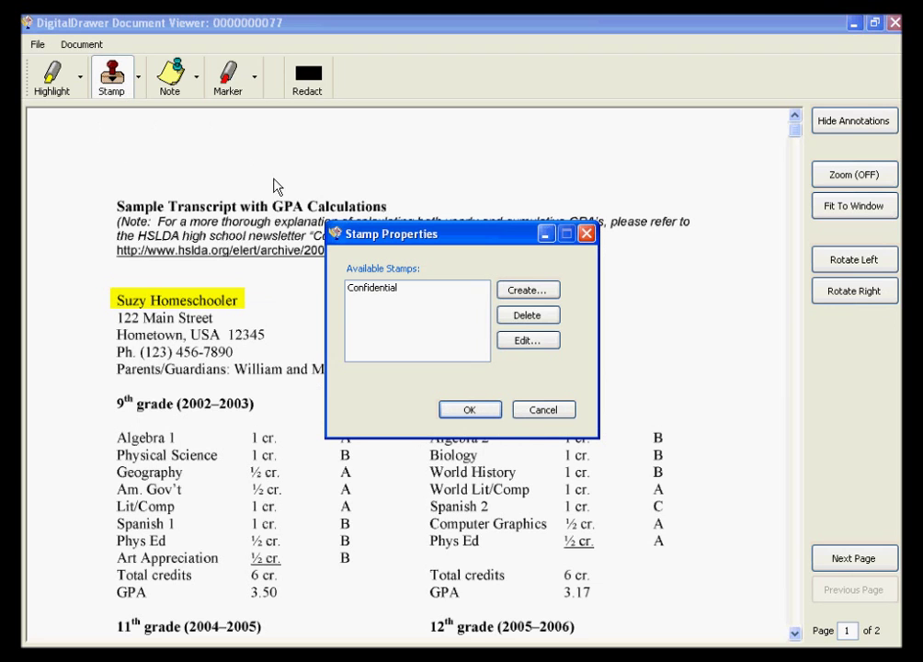
left_click(369, 292)
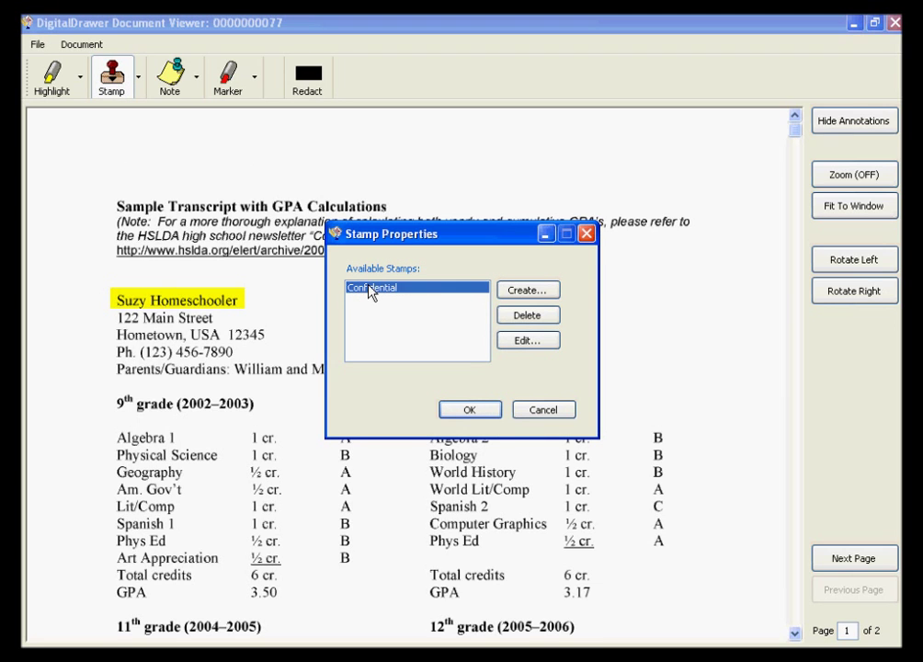
left_click(469, 410)
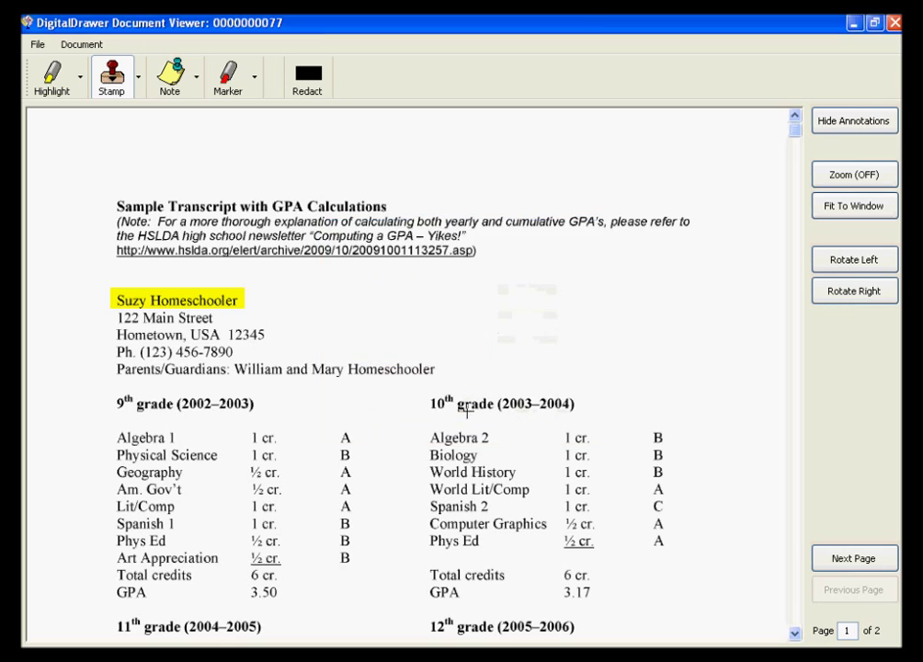
left_click(104, 136)
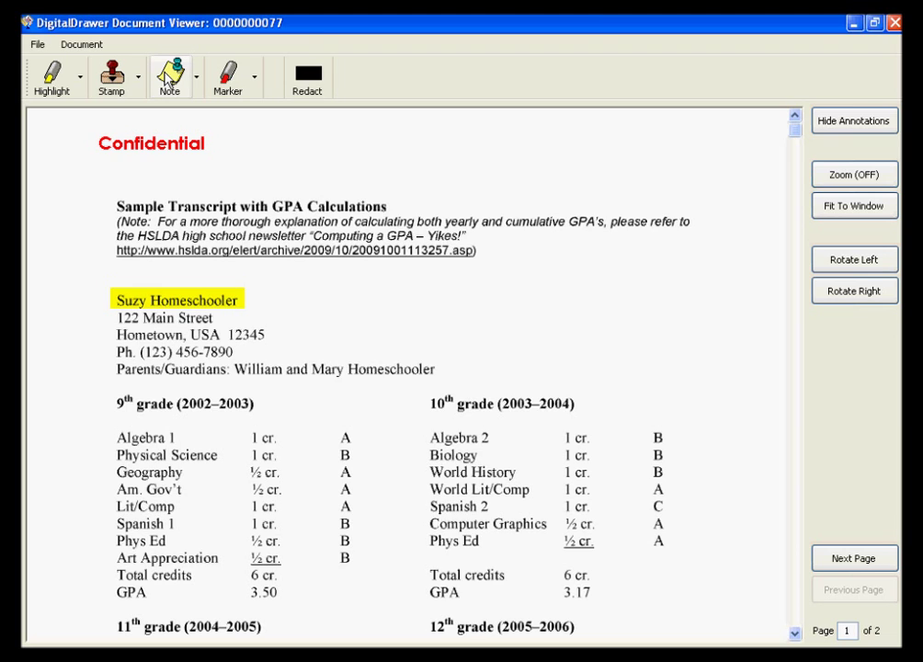
Add a note across the top of the transcript page reading "Please review this transcript carefully"
left_click(169, 79)
left_click_drag(377, 149, 684, 264)
type("Pl")
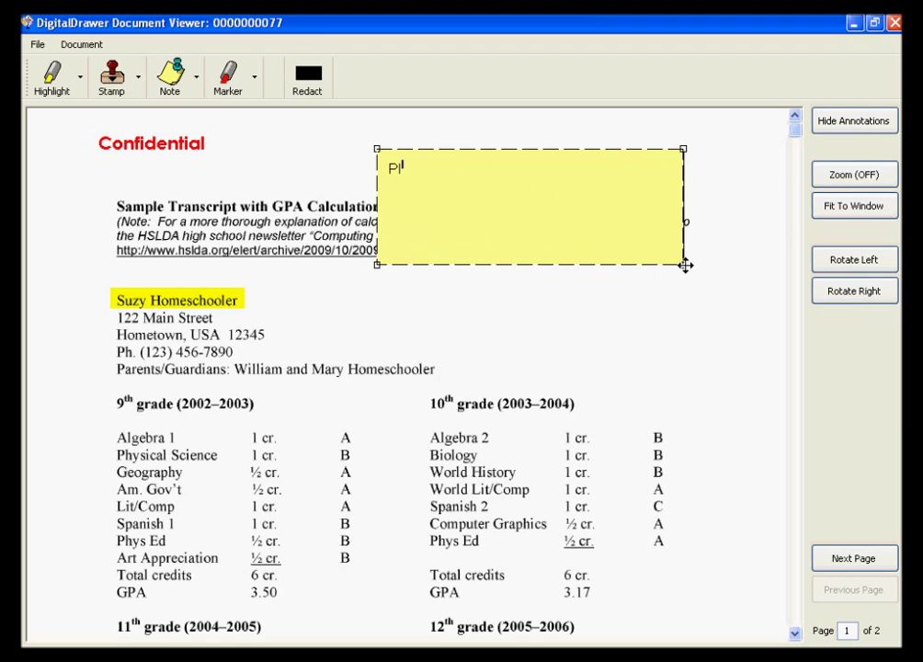
type("ease review this t")
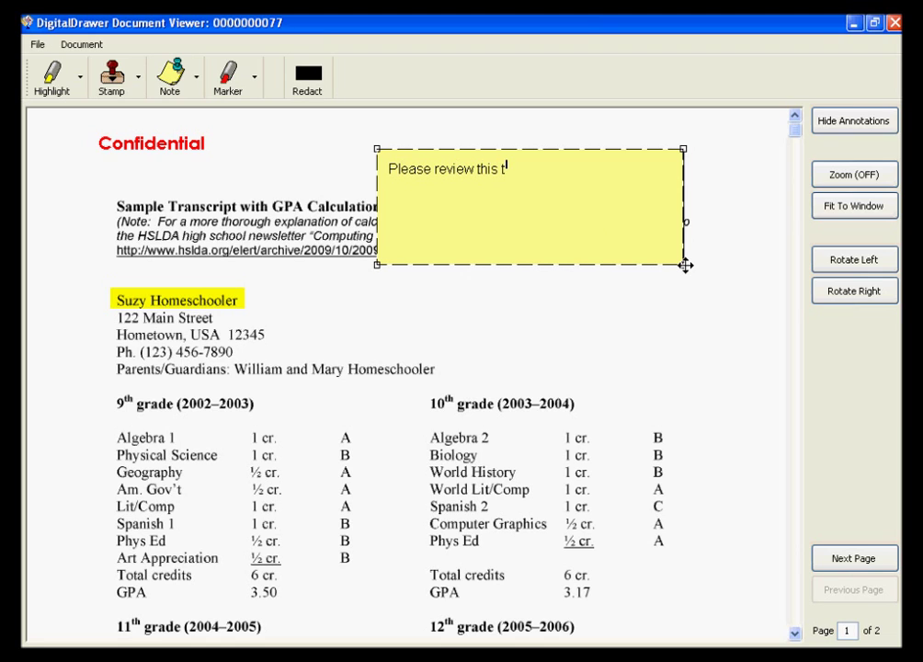
type("ranscript carefully")
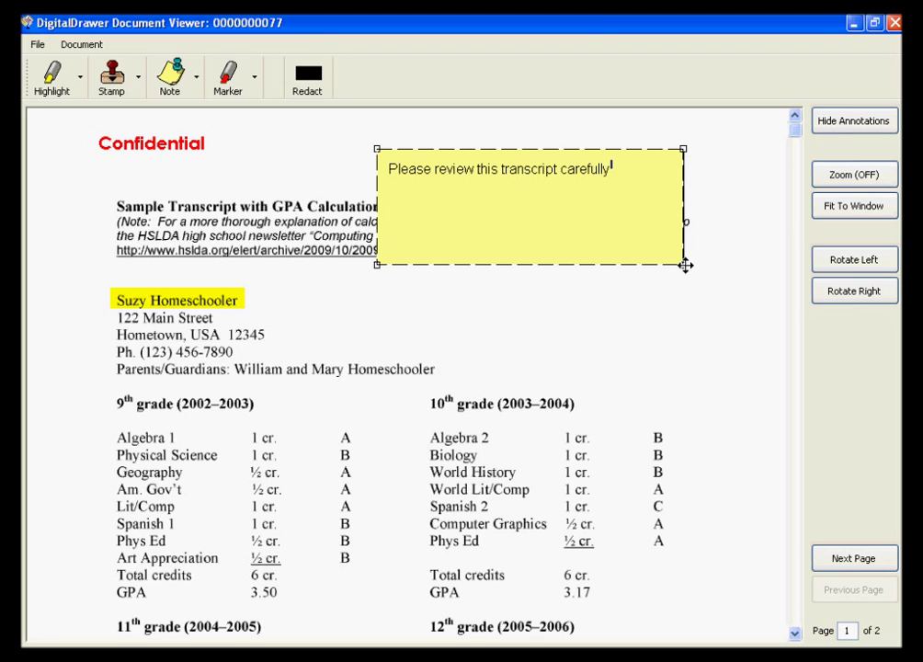
Shrink the note to fit its single line of text and move it to the page's upper right, clear of the title
left_click(651, 302)
left_click(667, 253)
left_click_drag(683, 265, 630, 197)
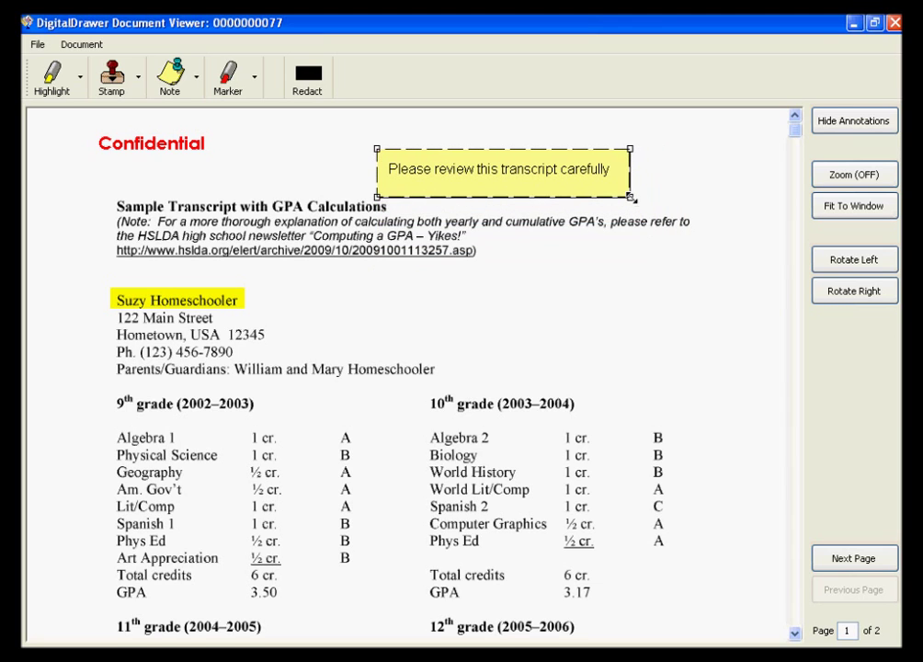
left_click_drag(565, 187, 639, 165)
left_click(570, 213)
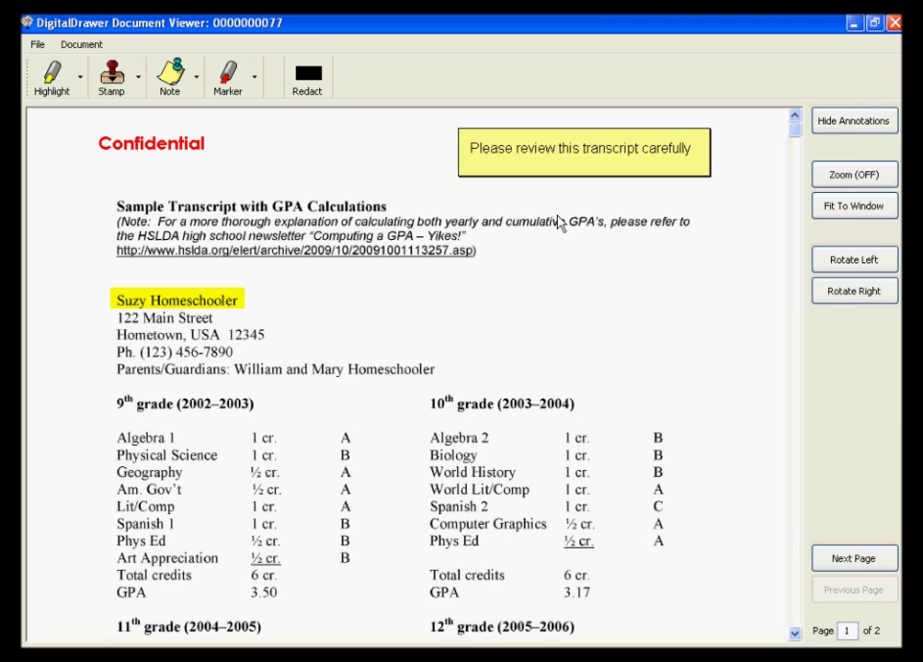
Redact the phone number line below the address on the transcript
left_click(306, 93)
left_click_drag(113, 343, 239, 360)
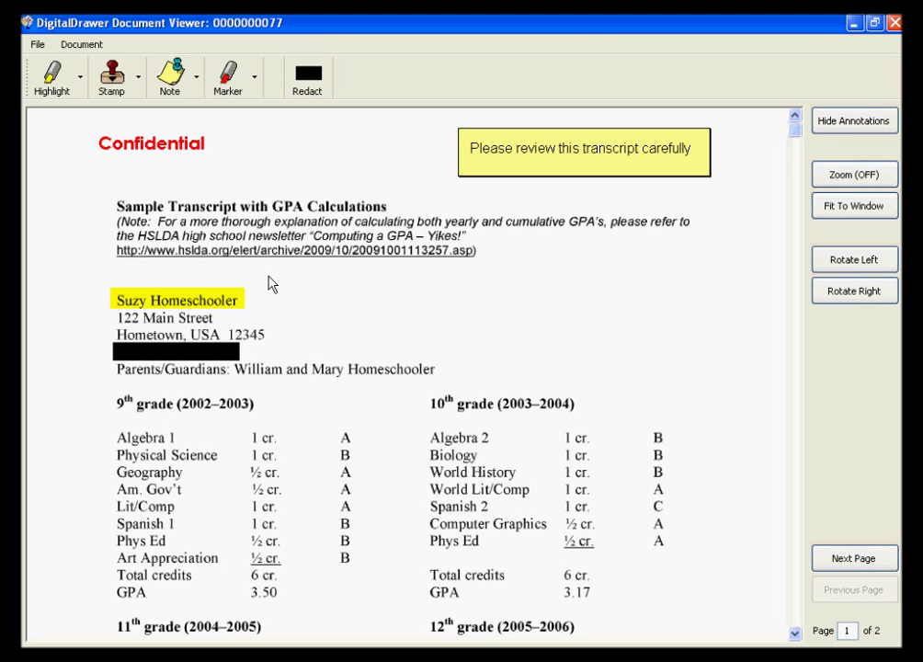
Review the annotation and redaction choices for printing the document and the options for inserting pages, without printing or inserting anything
left_click(37, 44)
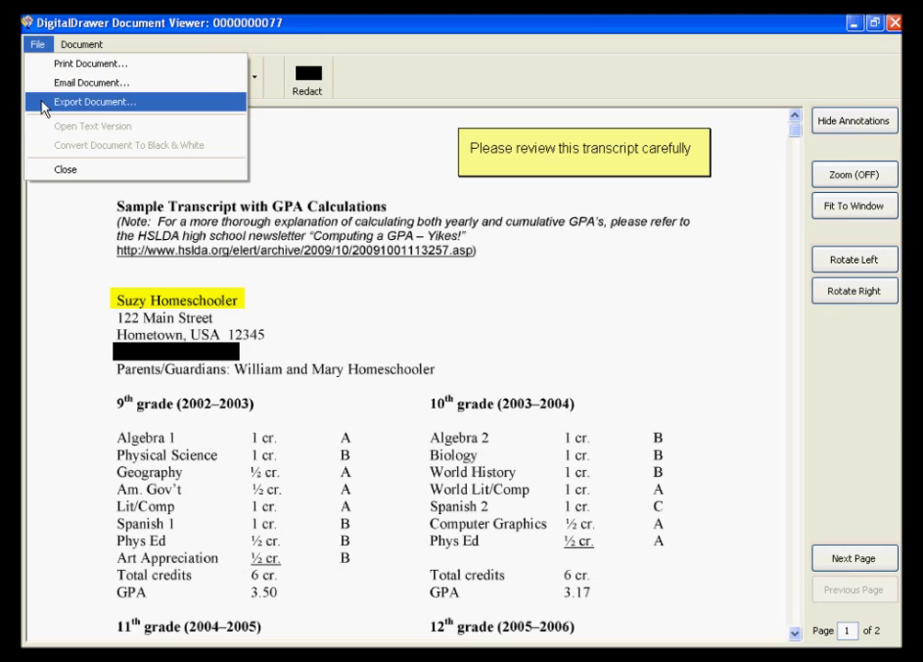
left_click(42, 64)
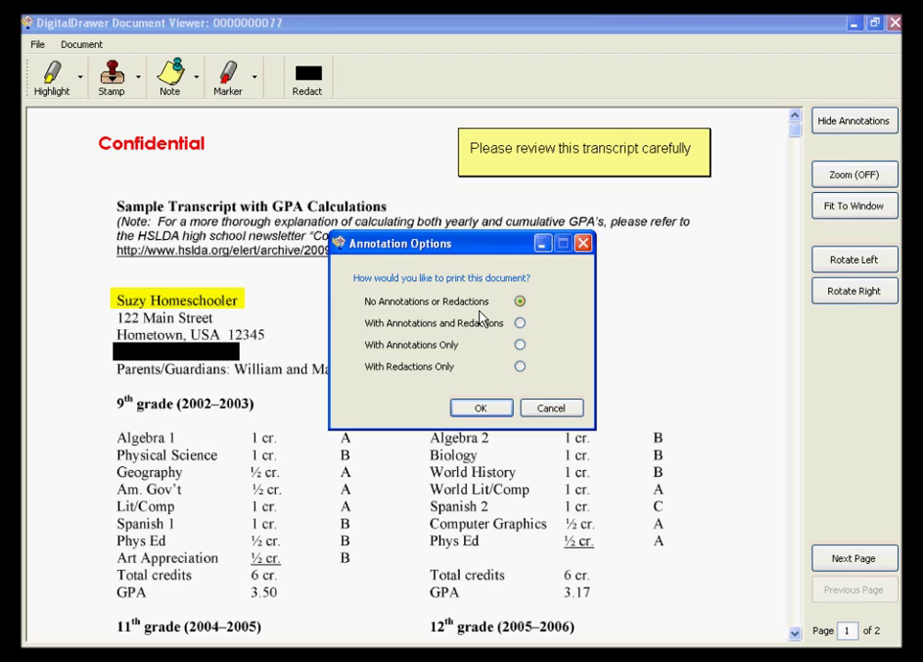
left_click(519, 346)
left_click(547, 410)
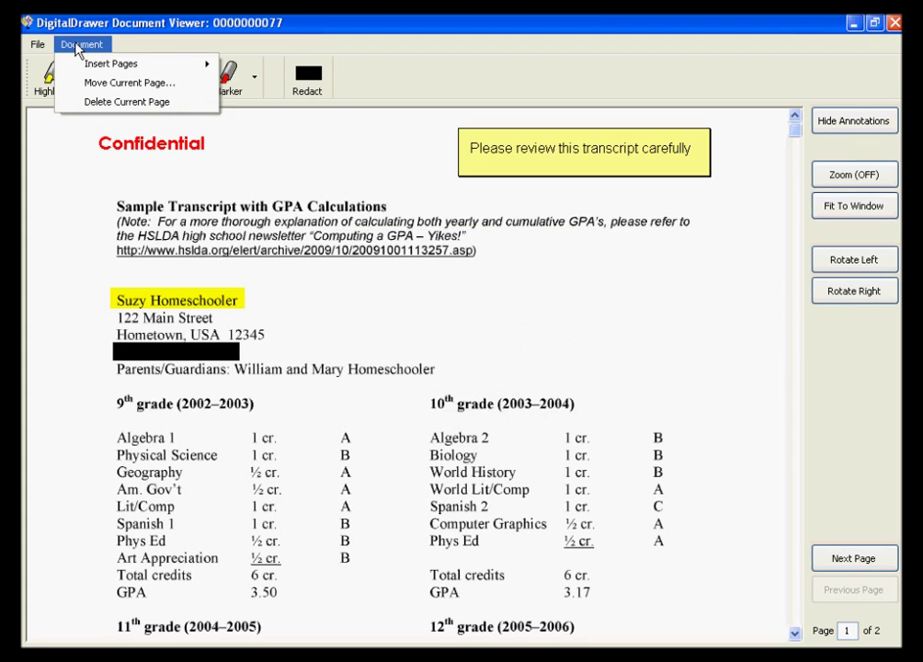
mouse_move(78, 64)
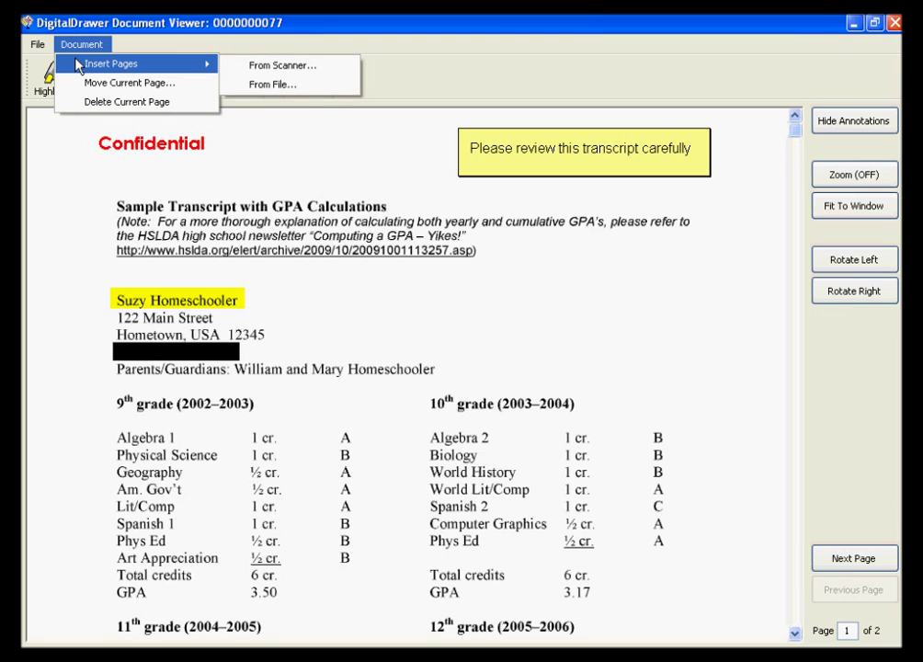
left_click(83, 199)
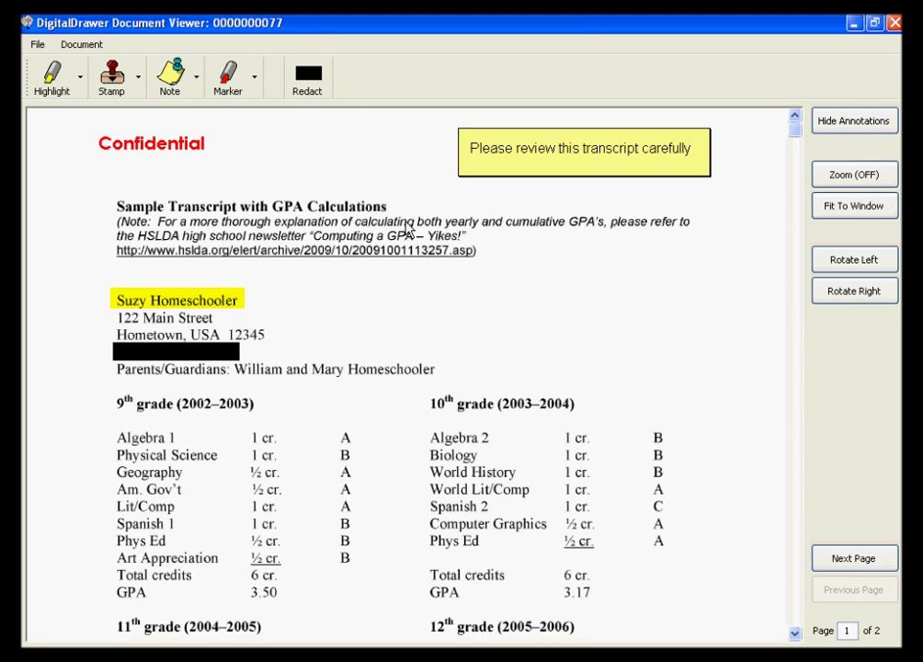
Close the document viewer and turn on edit mode for Student Records
left_click(893, 22)
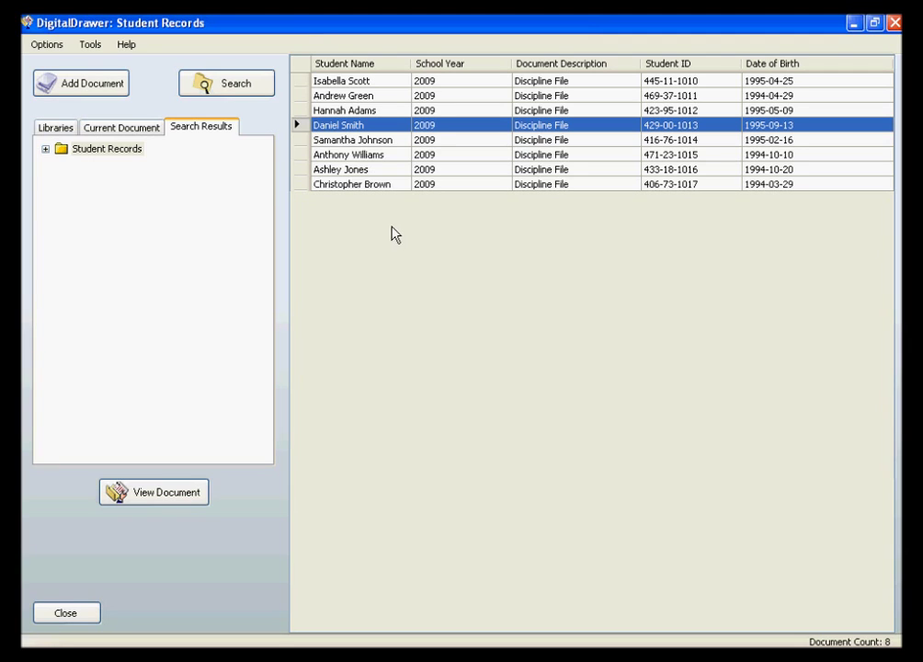
left_click(91, 50)
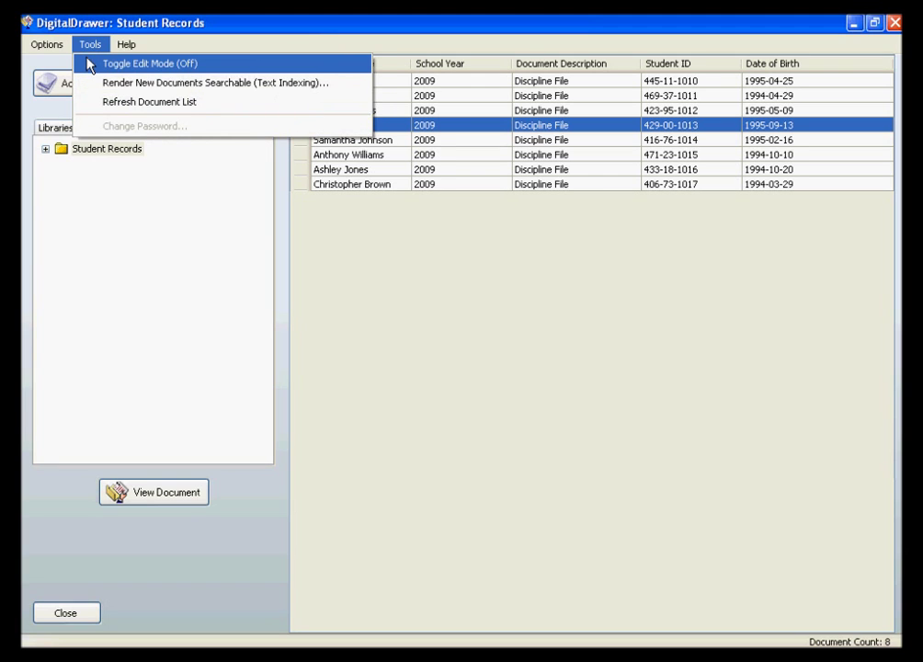
left_click(90, 64)
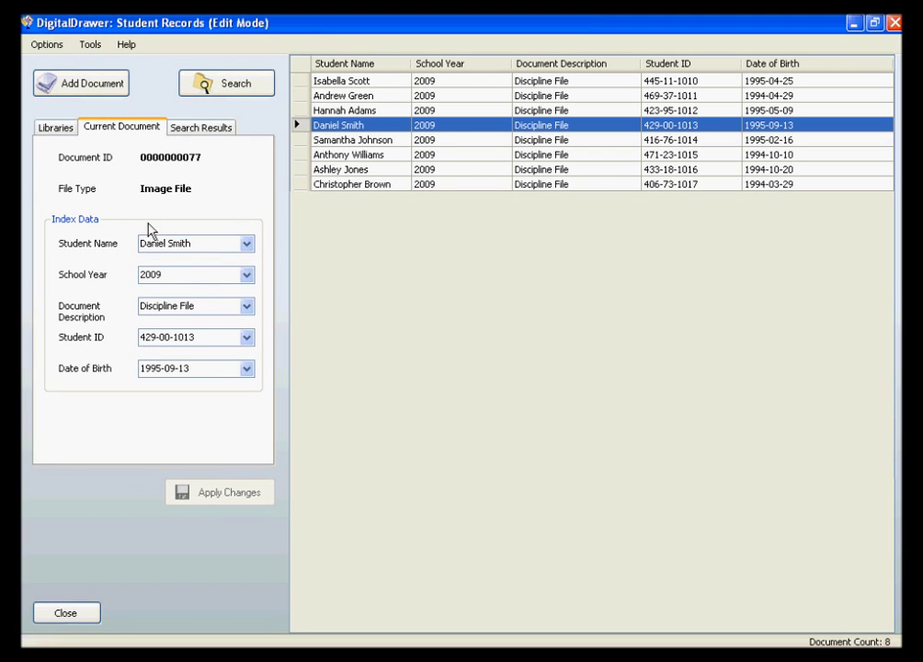
Change the selected record's Document Description to Transcript, apply the change, and turn edit mode off
left_click(249, 309)
left_click(182, 389)
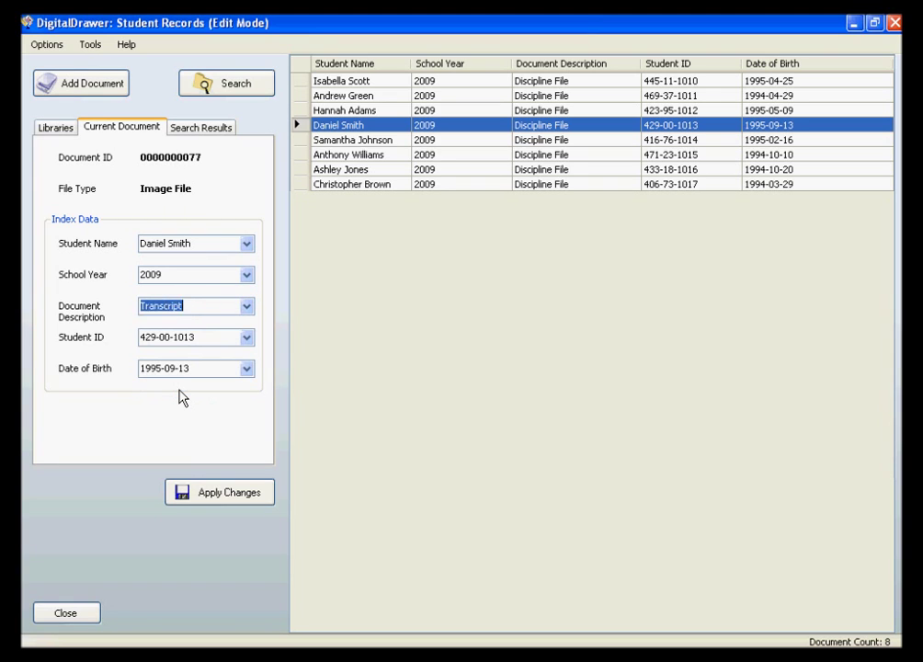
left_click(223, 496)
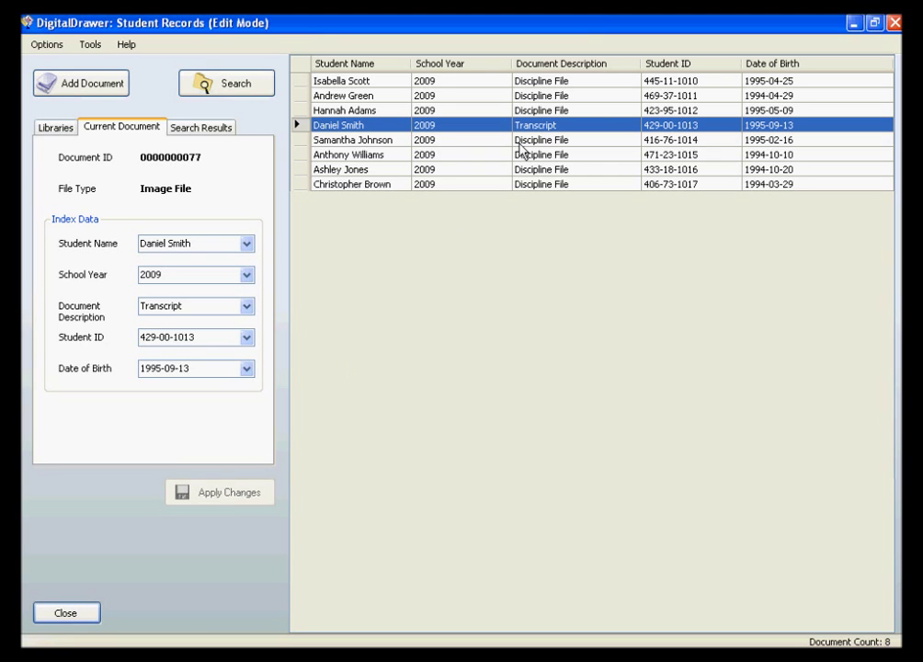
left_click(102, 48)
left_click(94, 61)
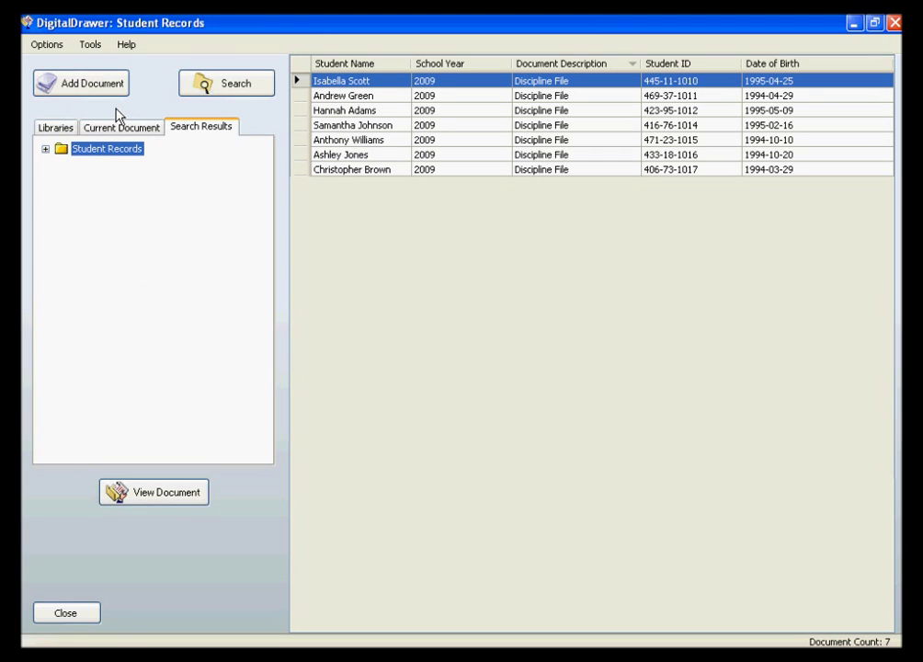
Add the third and fourth search results to the selected first one and review the actions available for the selected documents
left_click(350, 112, "ctrl")
left_click(348, 125, "ctrl")
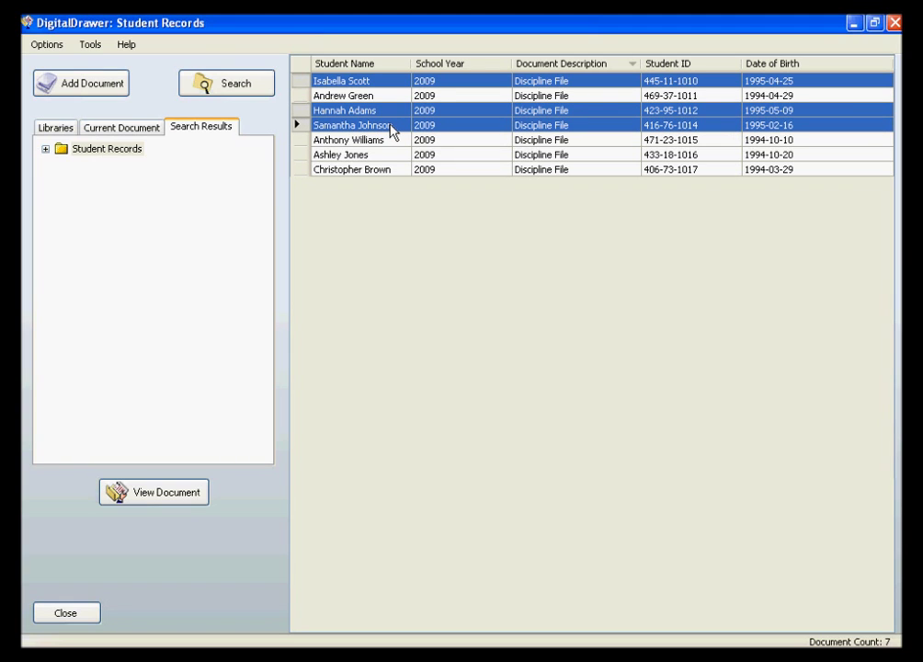
right_click(392, 130)
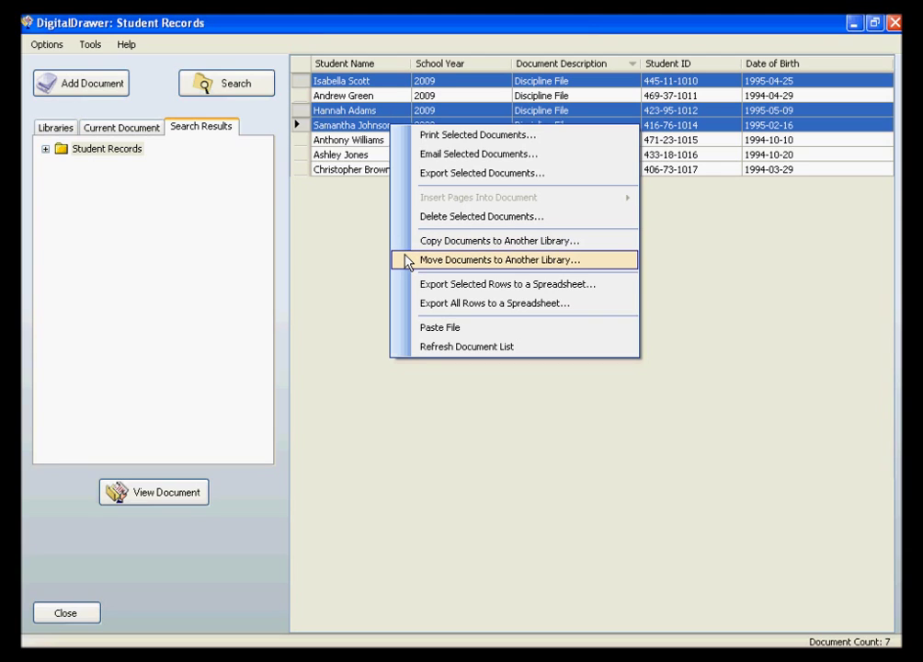
left_click(270, 139)
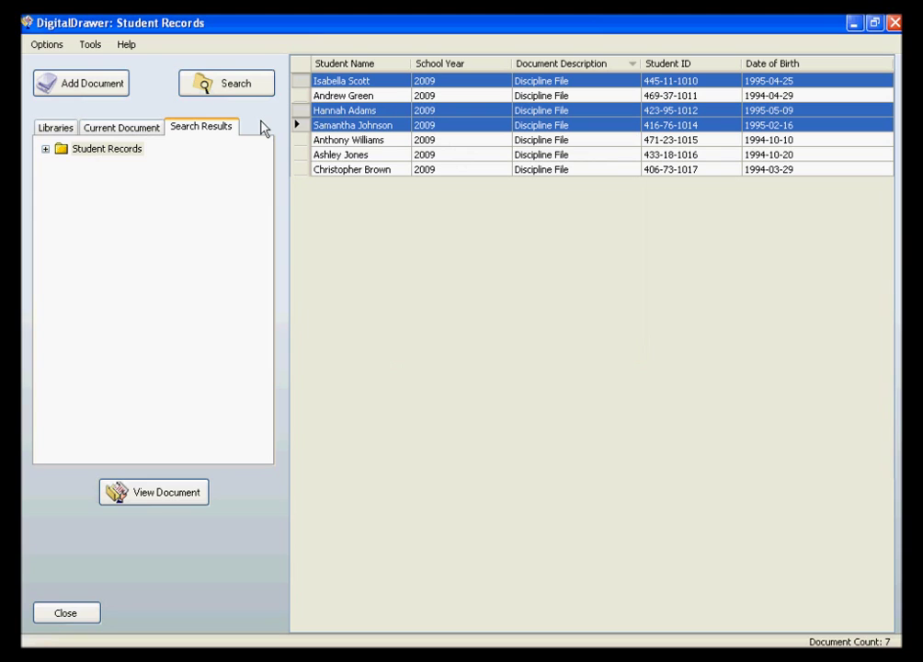
Open the DigitalDrawer Help and maximize its window
left_click(127, 46)
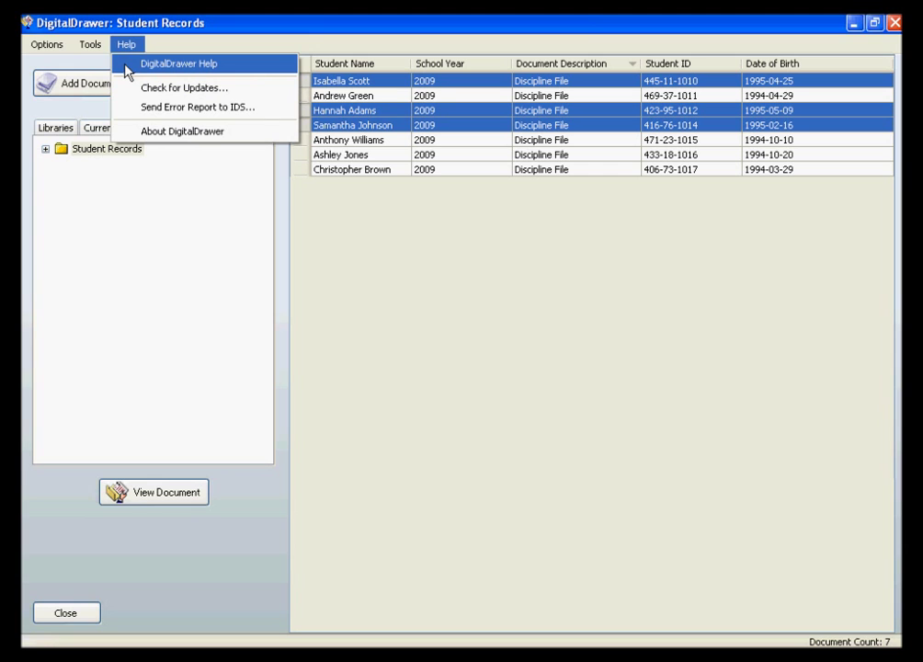
left_click(128, 73)
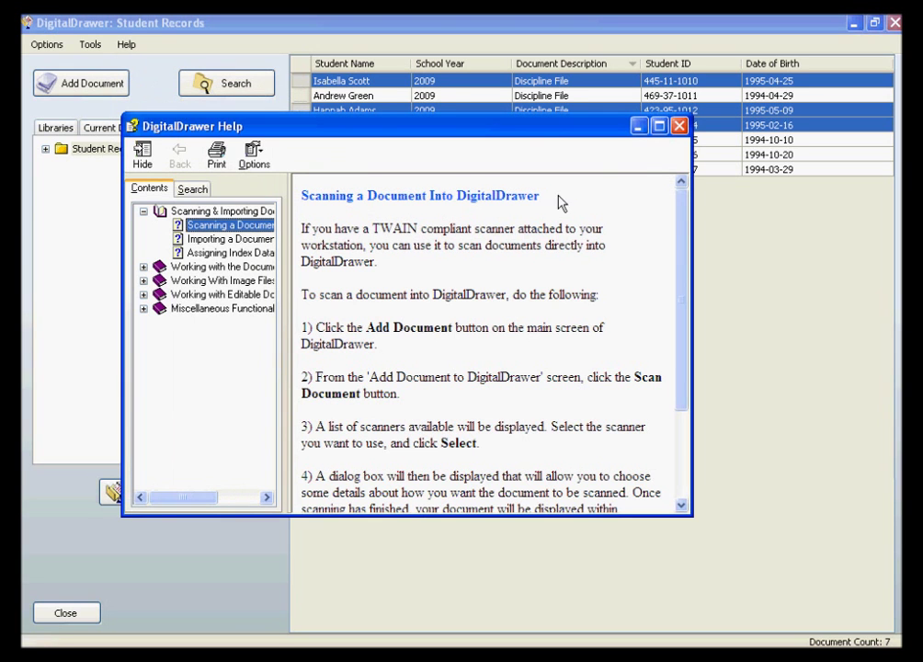
left_click(658, 127)
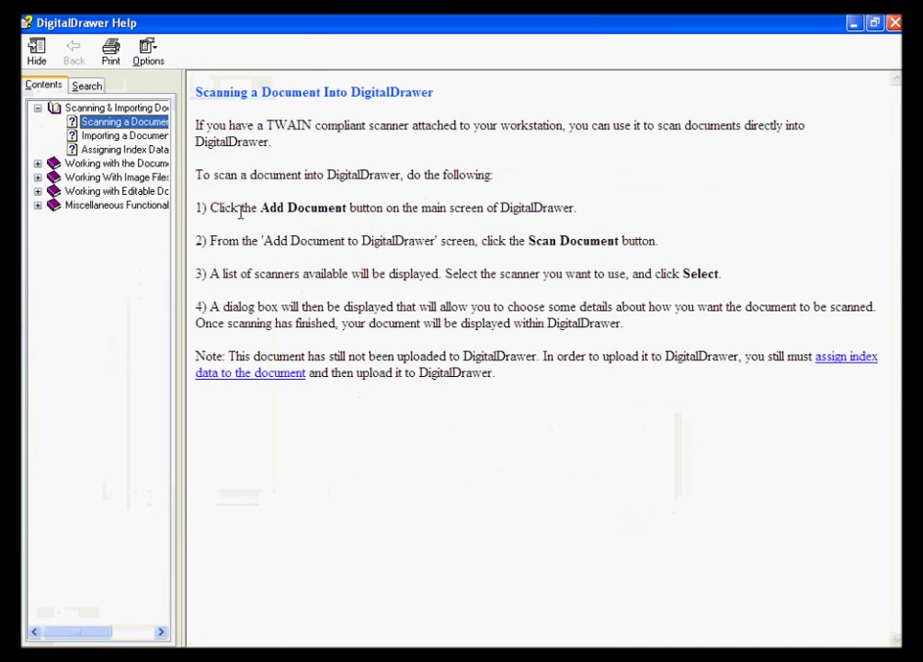